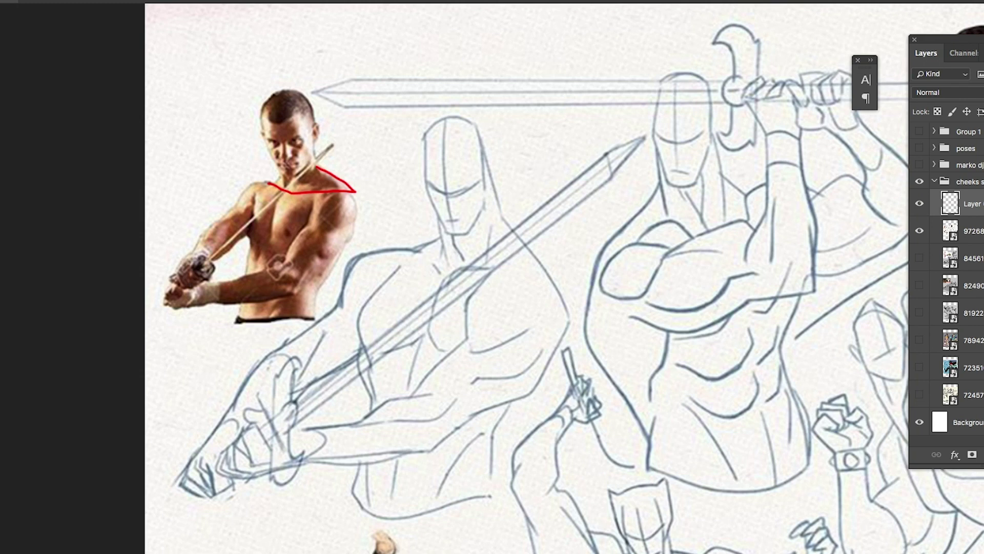
- Undo the last two red strokes and redraw the angular trapezius outline across the neck and shoulders in the swordsman photo
{"action": "key", "text": "ctrl+z"}
{"action": "key", "text": "ctrl+z"}
{"action": "mouse_move", "coordinate": [281, 176]}
{"action": "left_mouse_down"}
{"action": "mouse_move", "coordinate": [287, 195]}
{"action": "mouse_move", "coordinate": [343, 185]}
{"action": "mouse_move", "coordinate": [313, 166]}
{"action": "left_mouse_up"}
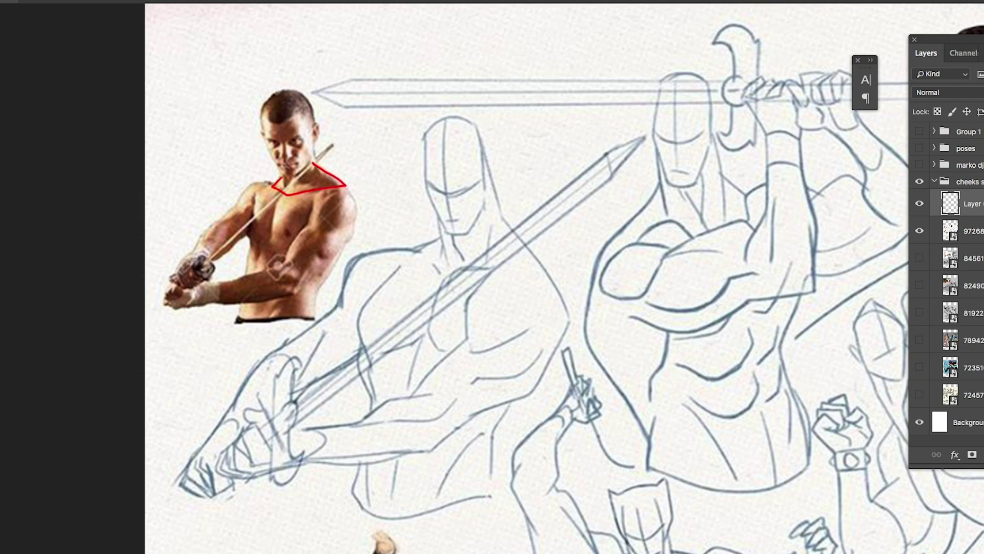
- Trace the neck slopes and shoulder muscle shapes in red on the swordsman sketch and outline the matching shoulder in the photo
{"action": "left_click_drag", "start_coordinate": [439, 237], "coordinate": [415, 251]}
{"action": "left_click_drag", "start_coordinate": [503, 217], "coordinate": [573, 318]}
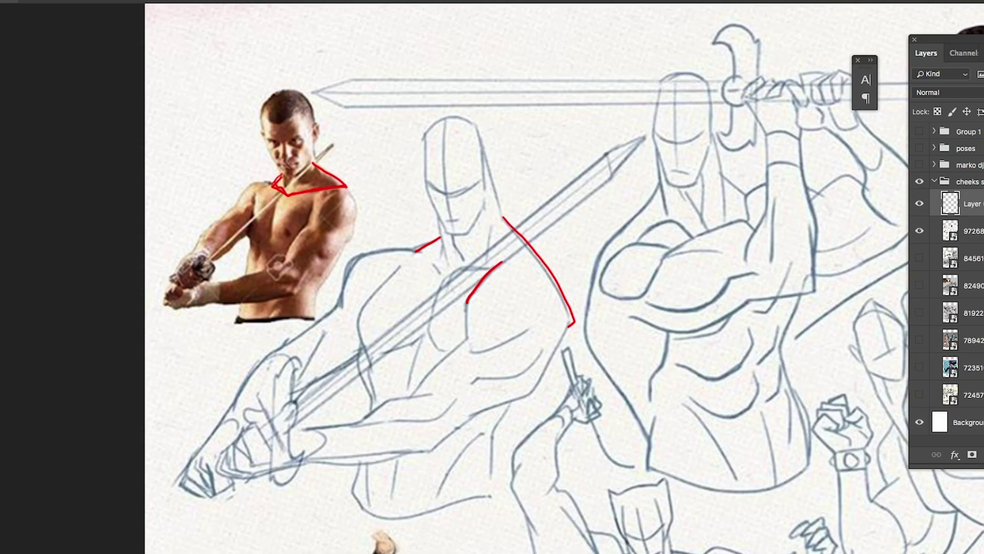
{"action": "mouse_move", "coordinate": [467, 303]}
{"action": "left_mouse_down"}
{"action": "mouse_move", "coordinate": [468, 346]}
{"action": "mouse_move", "coordinate": [478, 354]}
{"action": "mouse_move", "coordinate": [573, 322]}
{"action": "left_mouse_up"}
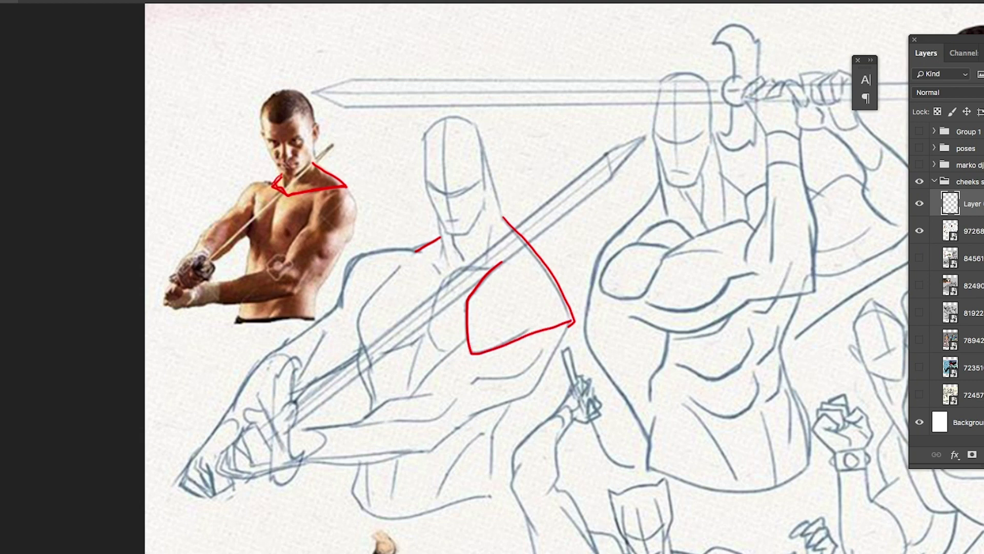
{"action": "mouse_move", "coordinate": [312, 191]}
{"action": "left_mouse_down"}
{"action": "mouse_move", "coordinate": [317, 232]}
{"action": "mouse_move", "coordinate": [357, 219]}
{"action": "mouse_move", "coordinate": [360, 193]}
{"action": "mouse_move", "coordinate": [346, 184]}
{"action": "left_mouse_up"}
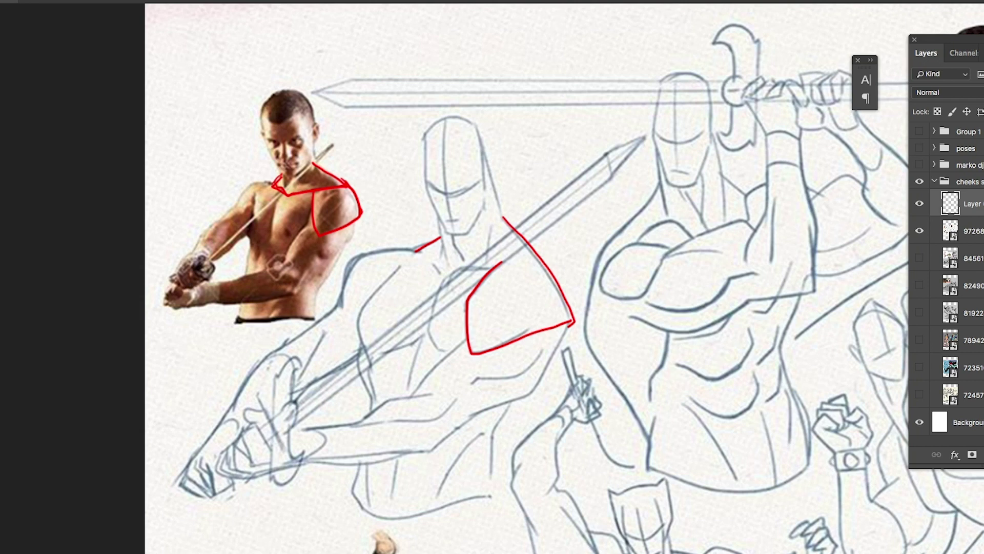
{"action": "left_click_drag", "start_coordinate": [315, 220], "coordinate": [329, 200]}
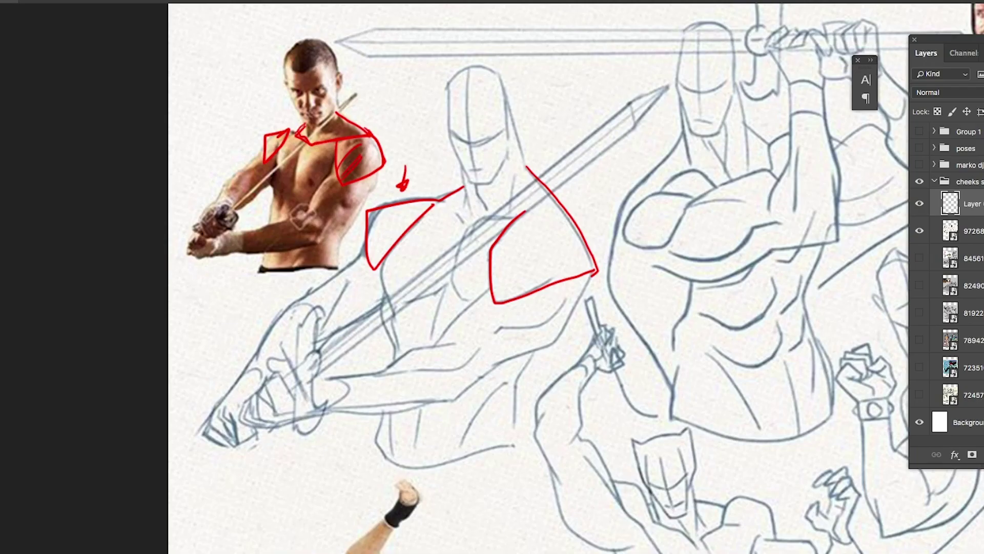
- Mark the upper-arm line on both the swordsman sketch and photo, and add an arrow pointing at the sketch's elbow
{"action": "left_click_drag", "start_coordinate": [492, 289], "coordinate": [440, 341]}
{"action": "left_click_drag", "start_coordinate": [333, 174], "coordinate": [312, 212]}
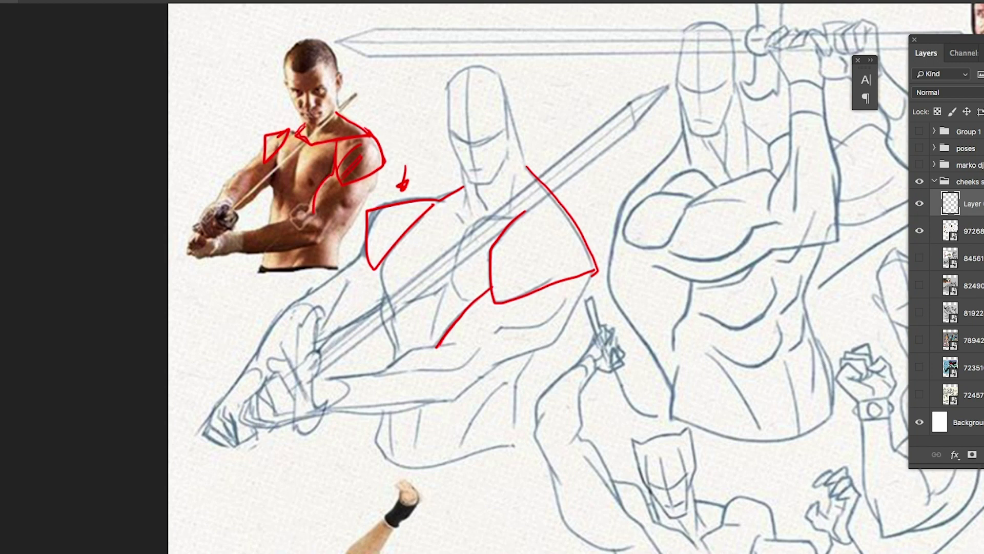
{"action": "mouse_move", "coordinate": [606, 389]}
{"action": "left_mouse_down"}
{"action": "mouse_move", "coordinate": [569, 361]}
{"action": "mouse_move", "coordinate": [566, 375]}
{"action": "mouse_move", "coordinate": [577, 367]}
{"action": "left_mouse_up"}
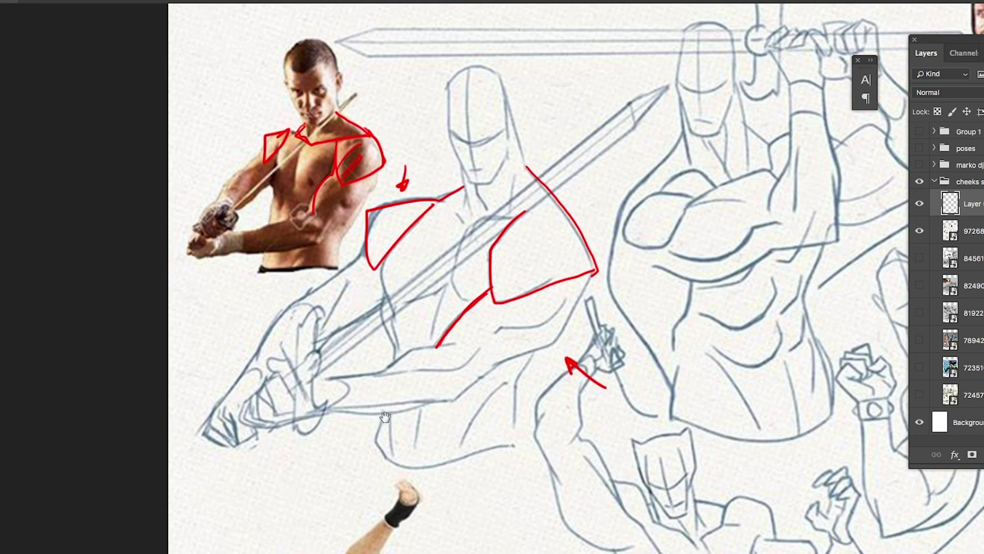
- Circle the upper body of the man in the hat and draw a slanted centre line through the masked figure's torso
{"action": "scroll", "coordinate": [538, 276], "scroll_direction": "down", "scroll_amount": 2}
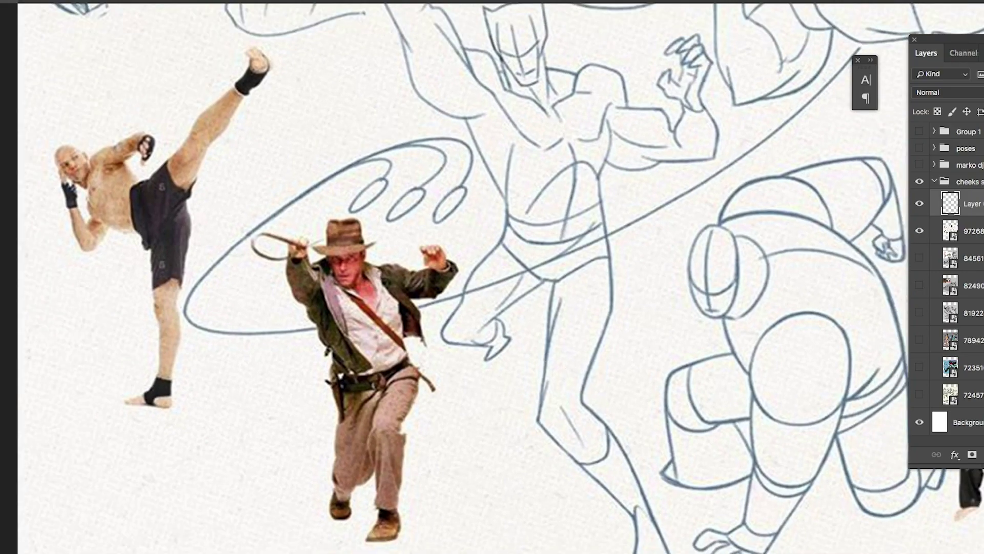
{"action": "mouse_move", "coordinate": [308, 216]}
{"action": "left_mouse_down"}
{"action": "mouse_move", "coordinate": [262, 262]}
{"action": "mouse_move", "coordinate": [331, 382]}
{"action": "mouse_move", "coordinate": [438, 333]}
{"action": "mouse_move", "coordinate": [471, 251]}
{"action": "mouse_move", "coordinate": [371, 221]}
{"action": "mouse_move", "coordinate": [290, 232]}
{"action": "left_mouse_up"}
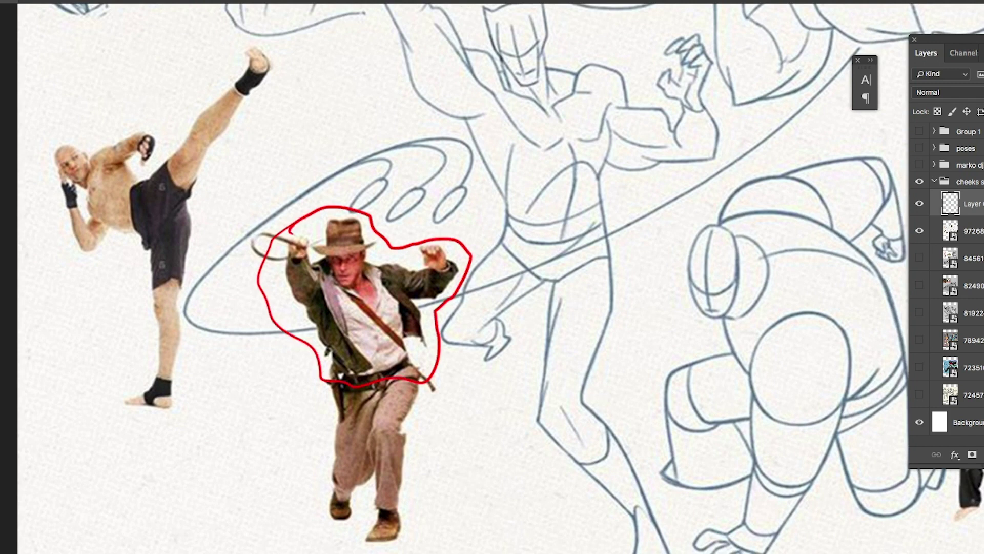
{"action": "scroll", "coordinate": [573, 207], "scroll_direction": "down", "scroll_amount": 3}
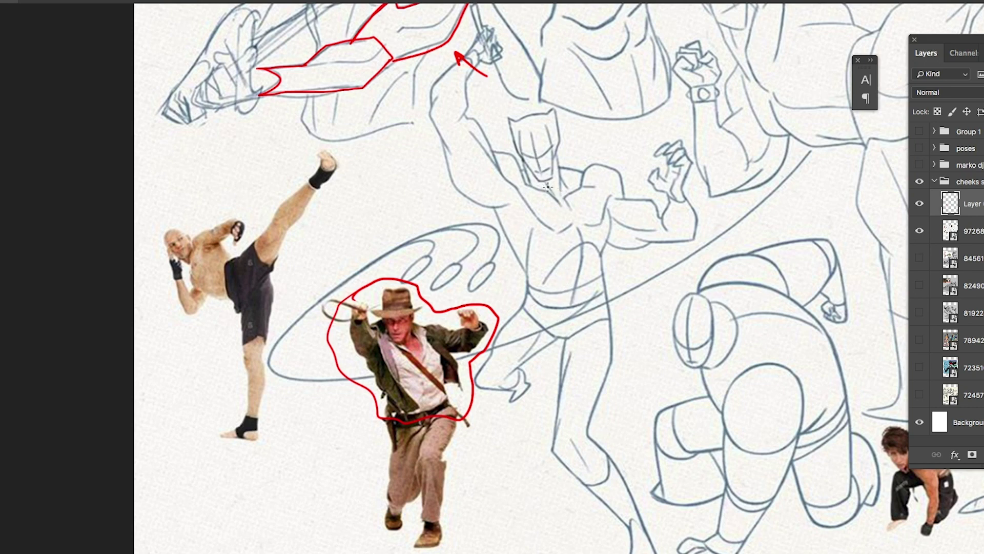
{"action": "left_click_drag", "start_coordinate": [541, 156], "coordinate": [593, 359]}
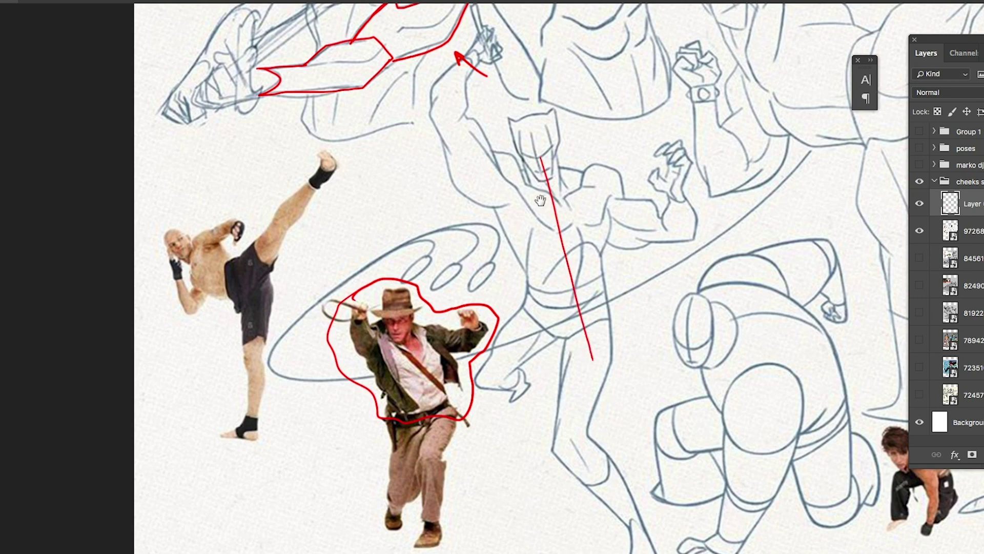
- Outline the masked figure's ribcage in red, with a rounded shoulder line, tapering sides and an arched lower edge
{"action": "scroll", "coordinate": [554, 333], "scroll_direction": "up", "scroll_amount": 3}
{"action": "scroll", "coordinate": [513, 294], "scroll_direction": "up", "scroll_amount": 3}
{"action": "left_click_drag", "start_coordinate": [505, 281], "coordinate": [551, 372]}
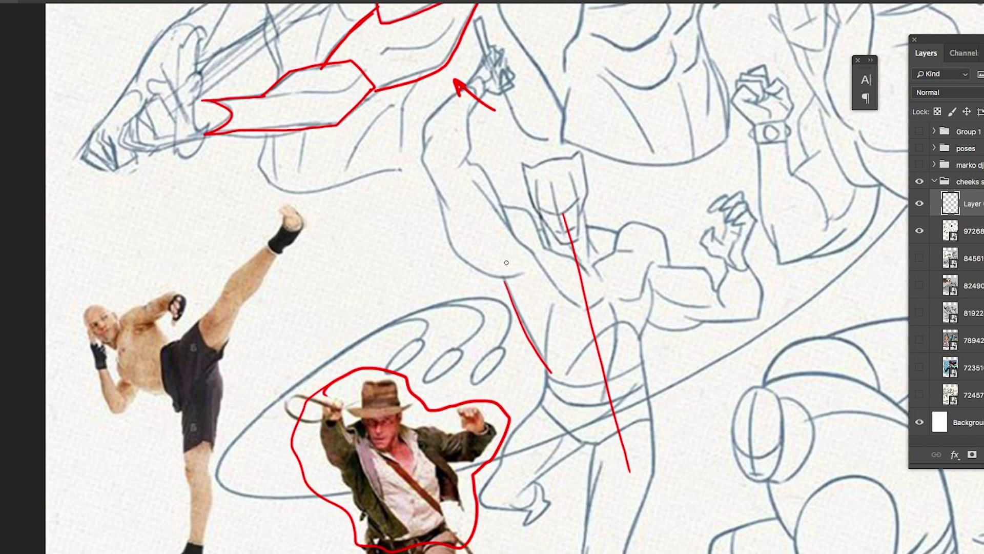
{"action": "left_click_drag", "start_coordinate": [509, 291], "coordinate": [499, 256]}
{"action": "mouse_move", "coordinate": [500, 254]}
{"action": "left_mouse_down"}
{"action": "mouse_move", "coordinate": [536, 230]}
{"action": "mouse_move", "coordinate": [595, 224]}
{"action": "mouse_move", "coordinate": [645, 248]}
{"action": "left_mouse_up"}
{"action": "key", "text": "ctrl+z"}
{"action": "mouse_move", "coordinate": [496, 256]}
{"action": "left_mouse_down"}
{"action": "mouse_move", "coordinate": [551, 228]}
{"action": "mouse_move", "coordinate": [611, 232]}
{"action": "mouse_move", "coordinate": [645, 251]}
{"action": "mouse_move", "coordinate": [651, 319]}
{"action": "mouse_move", "coordinate": [641, 345]}
{"action": "left_mouse_up"}
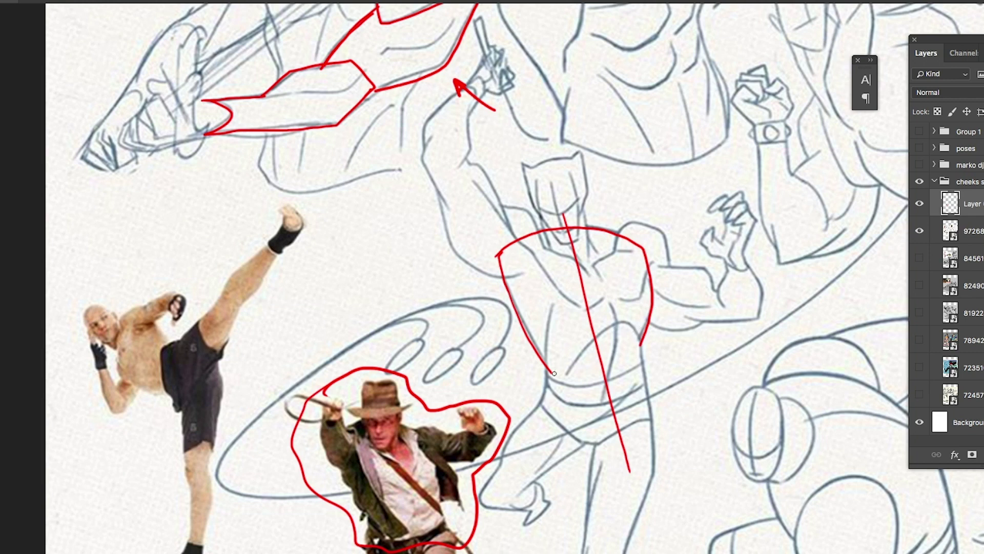
{"action": "mouse_move", "coordinate": [549, 368]}
{"action": "left_mouse_down"}
{"action": "mouse_move", "coordinate": [553, 375]}
{"action": "mouse_move", "coordinate": [619, 324]}
{"action": "mouse_move", "coordinate": [641, 347]}
{"action": "mouse_move", "coordinate": [649, 326]}
{"action": "left_mouse_up"}
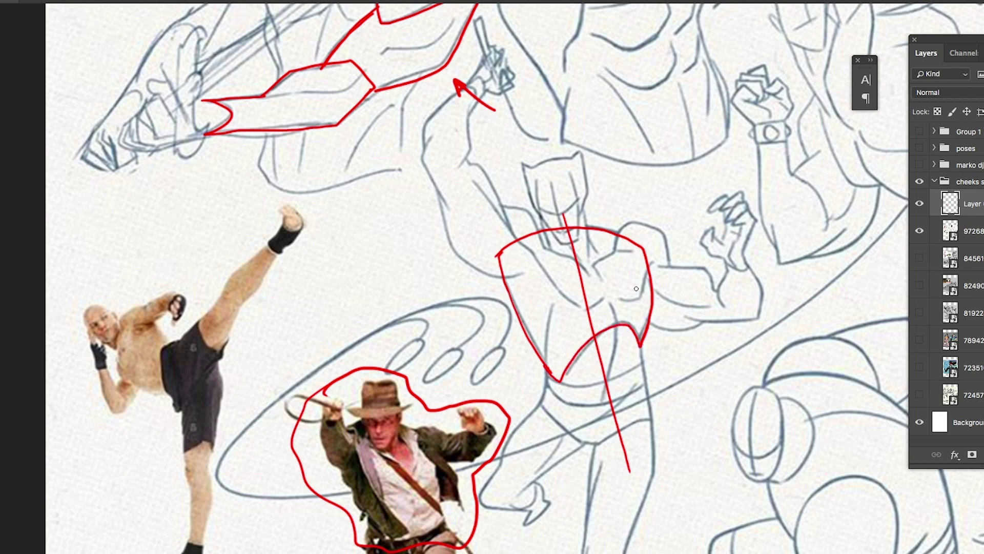
- Trace the masked figure's waist sides and curved belt line, and outline the pelvis below them
{"action": "left_click_drag", "start_coordinate": [639, 343], "coordinate": [644, 388]}
{"action": "mouse_move", "coordinate": [551, 376]}
{"action": "left_mouse_down"}
{"action": "mouse_move", "coordinate": [558, 400]}
{"action": "mouse_move", "coordinate": [590, 405]}
{"action": "mouse_move", "coordinate": [645, 386]}
{"action": "left_mouse_up"}
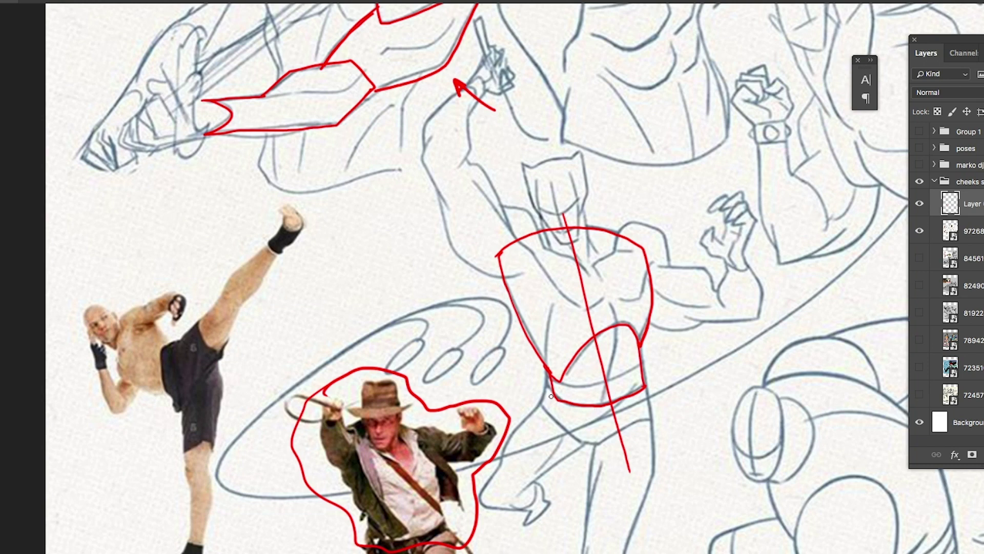
{"action": "mouse_move", "coordinate": [546, 398]}
{"action": "left_mouse_down"}
{"action": "mouse_move", "coordinate": [548, 414]}
{"action": "mouse_move", "coordinate": [587, 445]}
{"action": "mouse_move", "coordinate": [651, 421]}
{"action": "left_mouse_up"}
{"action": "scroll", "coordinate": [578, 220], "scroll_direction": "down", "scroll_amount": 1}
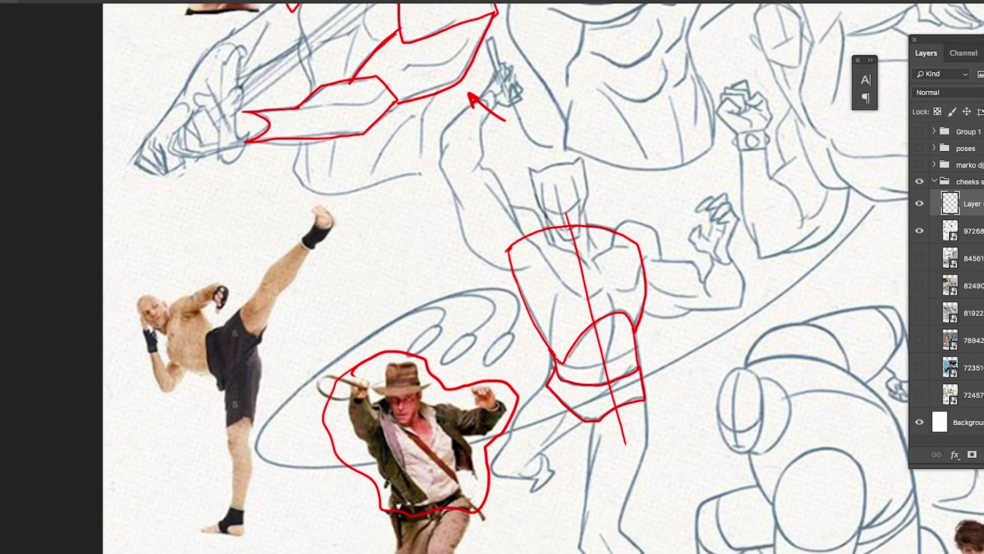
{"action": "left_click_drag", "start_coordinate": [374, 250], "coordinate": [405, 297]}
{"action": "mouse_move", "coordinate": [390, 258]}
{"action": "left_mouse_down"}
{"action": "mouse_move", "coordinate": [295, 215]}
{"action": "mouse_move", "coordinate": [277, 166]}
{"action": "mouse_move", "coordinate": [364, 164]}
{"action": "mouse_move", "coordinate": [401, 237]}
{"action": "mouse_move", "coordinate": [370, 265]}
{"action": "left_mouse_up"}
{"action": "key", "text": "ctrl+z"}
{"action": "key", "text": "ctrl+z"}
- Draw a simplified torso above the man in the hat, with ribcage, abdomen and pelvis blocks, a chest line and a bent arm
{"action": "mouse_move", "coordinate": [369, 311]}
{"action": "left_mouse_down"}
{"action": "mouse_move", "coordinate": [334, 256]}
{"action": "mouse_move", "coordinate": [376, 215]}
{"action": "mouse_move", "coordinate": [414, 215]}
{"action": "mouse_move", "coordinate": [444, 277]}
{"action": "left_mouse_up"}
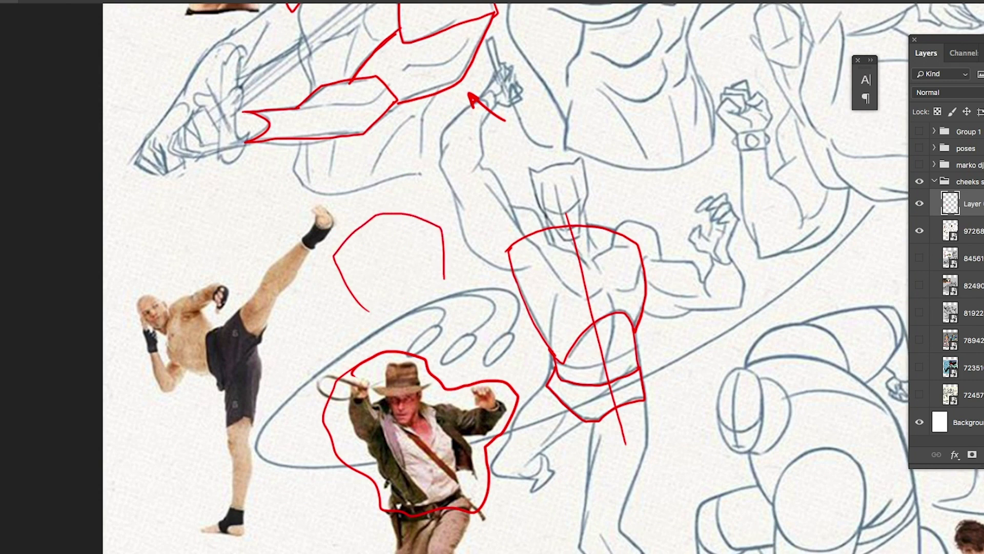
{"action": "mouse_move", "coordinate": [369, 310]}
{"action": "left_mouse_down"}
{"action": "mouse_move", "coordinate": [414, 266]}
{"action": "mouse_move", "coordinate": [443, 281]}
{"action": "left_mouse_up"}
{"action": "mouse_move", "coordinate": [368, 303]}
{"action": "left_mouse_down"}
{"action": "mouse_move", "coordinate": [394, 341]}
{"action": "mouse_move", "coordinate": [448, 289]}
{"action": "mouse_move", "coordinate": [444, 274]}
{"action": "left_mouse_up"}
{"action": "mouse_move", "coordinate": [380, 334]}
{"action": "left_mouse_down"}
{"action": "mouse_move", "coordinate": [392, 362]}
{"action": "mouse_move", "coordinate": [442, 363]}
{"action": "mouse_move", "coordinate": [453, 317]}
{"action": "left_mouse_up"}
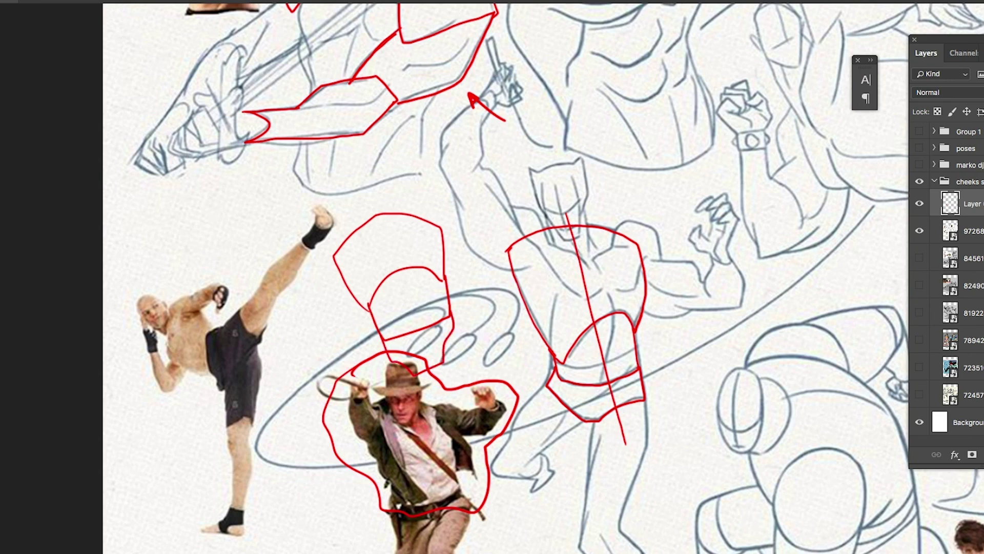
{"action": "mouse_move", "coordinate": [342, 242]}
{"action": "left_mouse_down"}
{"action": "mouse_move", "coordinate": [318, 250]}
{"action": "mouse_move", "coordinate": [307, 345]}
{"action": "mouse_move", "coordinate": [326, 346]}
{"action": "mouse_move", "coordinate": [347, 280]}
{"action": "mouse_move", "coordinate": [396, 247]}
{"action": "mouse_move", "coordinate": [437, 243]}
{"action": "left_mouse_up"}
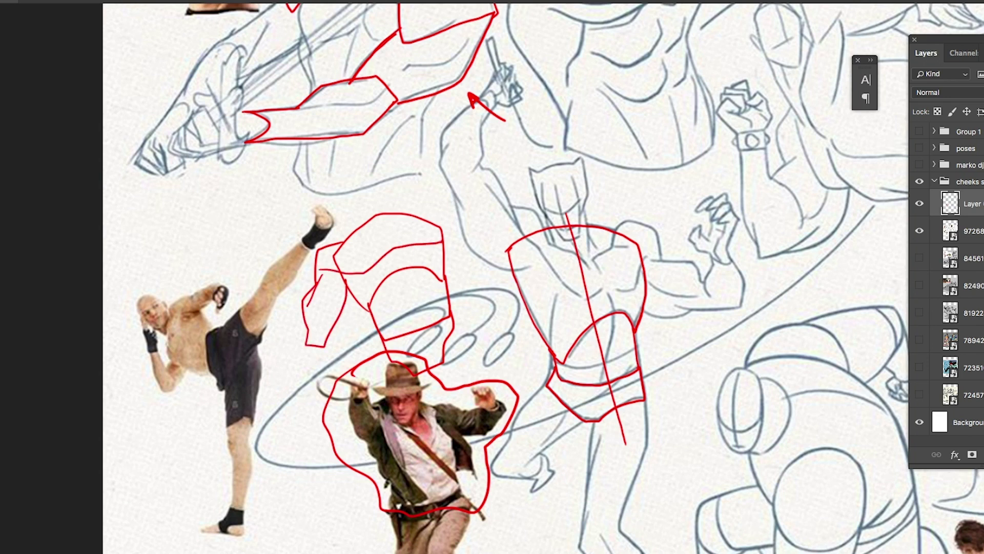
{"action": "mouse_move", "coordinate": [340, 245]}
{"action": "left_mouse_down"}
{"action": "mouse_move", "coordinate": [374, 220]}
{"action": "mouse_move", "coordinate": [393, 247]}
{"action": "mouse_move", "coordinate": [440, 222]}
{"action": "mouse_move", "coordinate": [442, 241]}
{"action": "left_mouse_up"}
- Draw a plain slanted rectangle and a tapered, angular thigh form with a knee block on either side of the hatted man's legs
{"action": "mouse_move", "coordinate": [788, 508]}
{"action": "left_mouse_down"}
{"action": "mouse_move", "coordinate": [573, 347]}
{"action": "mouse_move", "coordinate": [636, 256]}
{"action": "left_mouse_up"}
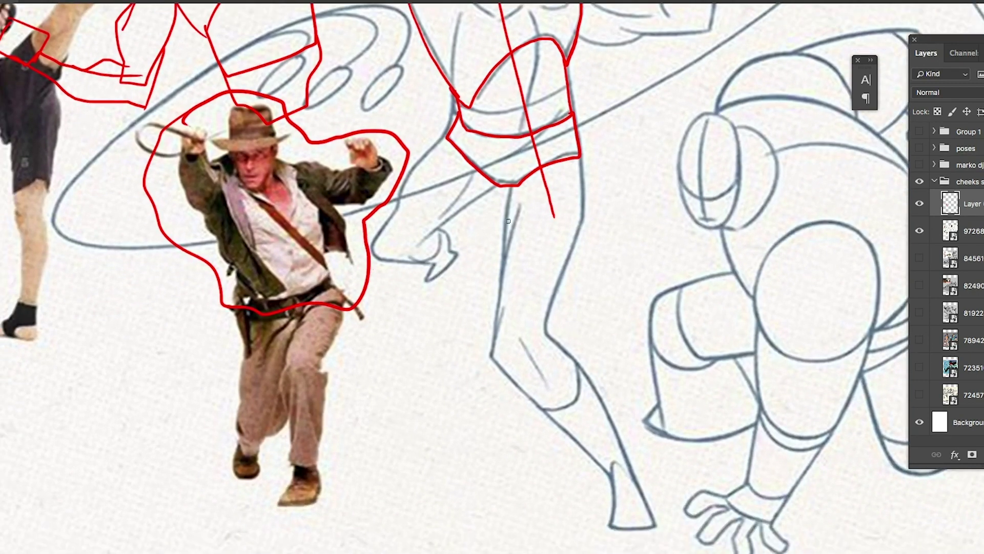
{"action": "mouse_move", "coordinate": [377, 398]}
{"action": "left_mouse_down"}
{"action": "mouse_move", "coordinate": [435, 526]}
{"action": "mouse_move", "coordinate": [474, 486]}
{"action": "mouse_move", "coordinate": [412, 378]}
{"action": "mouse_move", "coordinate": [370, 393]}
{"action": "left_mouse_up"}
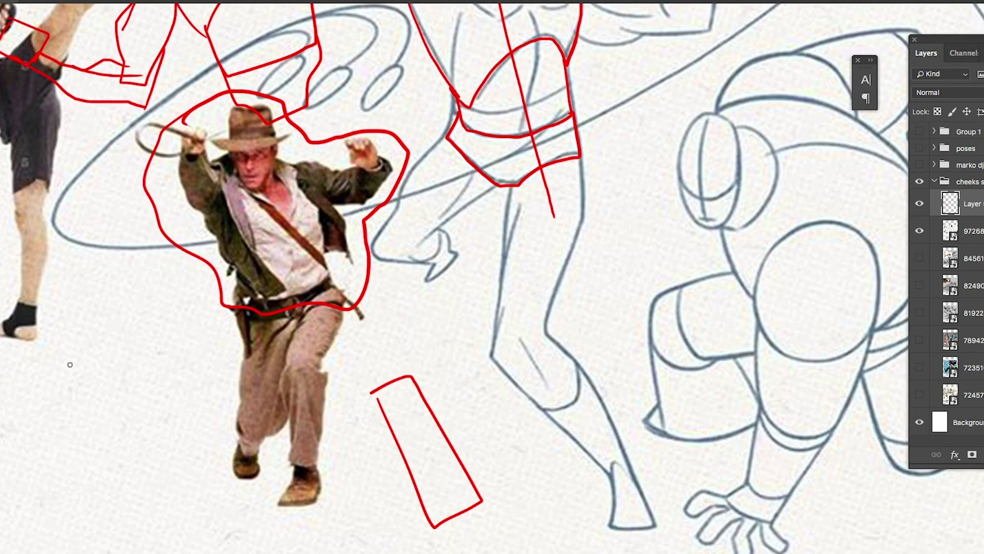
{"action": "mouse_move", "coordinate": [50, 370]}
{"action": "left_mouse_down"}
{"action": "mouse_move", "coordinate": [88, 349]}
{"action": "mouse_move", "coordinate": [133, 390]}
{"action": "mouse_move", "coordinate": [153, 487]}
{"action": "left_mouse_up"}
{"action": "mouse_move", "coordinate": [50, 370]}
{"action": "left_mouse_down"}
{"action": "mouse_move", "coordinate": [125, 522]}
{"action": "mouse_move", "coordinate": [155, 507]}
{"action": "left_mouse_up"}
{"action": "left_click_drag", "start_coordinate": [144, 473], "coordinate": [157, 498]}
{"action": "left_click_drag", "start_coordinate": [89, 350], "coordinate": [157, 493]}
{"action": "mouse_move", "coordinate": [52, 369]}
{"action": "left_mouse_down"}
{"action": "mouse_move", "coordinate": [106, 508]}
{"action": "mouse_move", "coordinate": [122, 516]}
{"action": "mouse_move", "coordinate": [123, 468]}
{"action": "mouse_move", "coordinate": [149, 487]}
{"action": "left_mouse_up"}
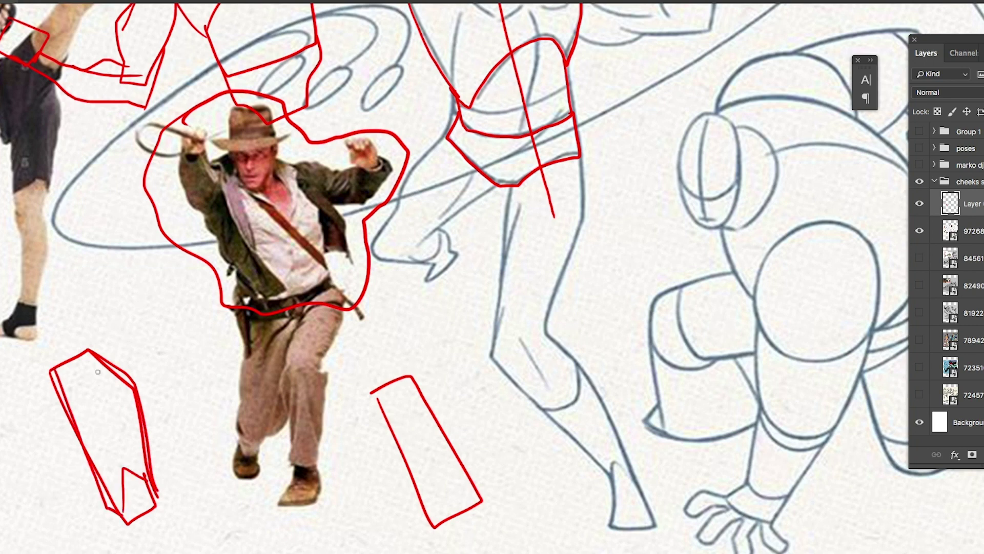
{"action": "mouse_move", "coordinate": [128, 517]}
{"action": "left_mouse_down"}
{"action": "mouse_move", "coordinate": [170, 532]}
{"action": "mouse_move", "coordinate": [154, 505]}
{"action": "left_mouse_up"}
{"action": "left_click_drag", "start_coordinate": [127, 478], "coordinate": [148, 482]}
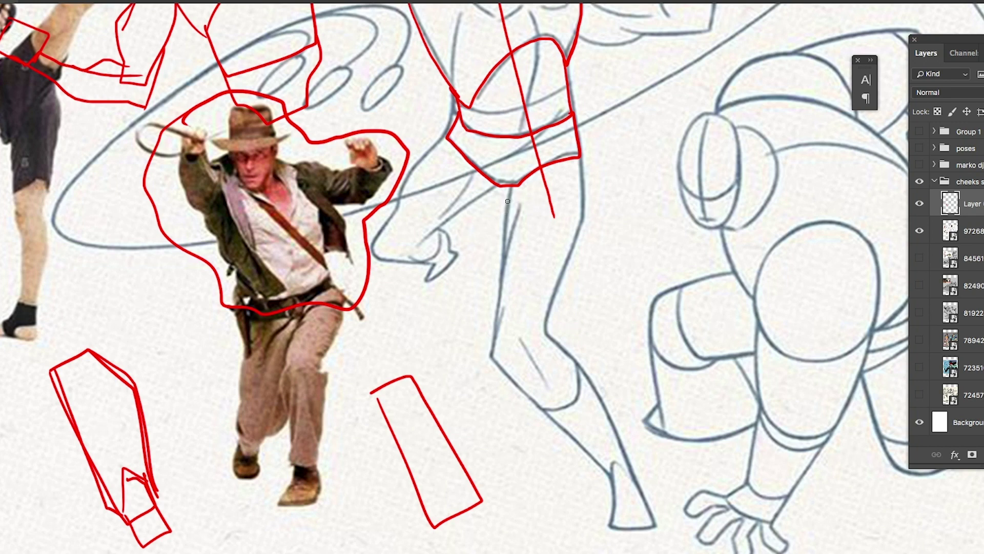
- Trace the masked figure's front thigh and the thigh of the large kicking figure's standing leg, including its small knee wedge
{"action": "mouse_move", "coordinate": [511, 182]}
{"action": "left_mouse_down"}
{"action": "mouse_move", "coordinate": [493, 344]}
{"action": "mouse_move", "coordinate": [515, 347]}
{"action": "mouse_move", "coordinate": [542, 328]}
{"action": "mouse_move", "coordinate": [584, 229]}
{"action": "mouse_move", "coordinate": [582, 155]}
{"action": "left_mouse_up"}
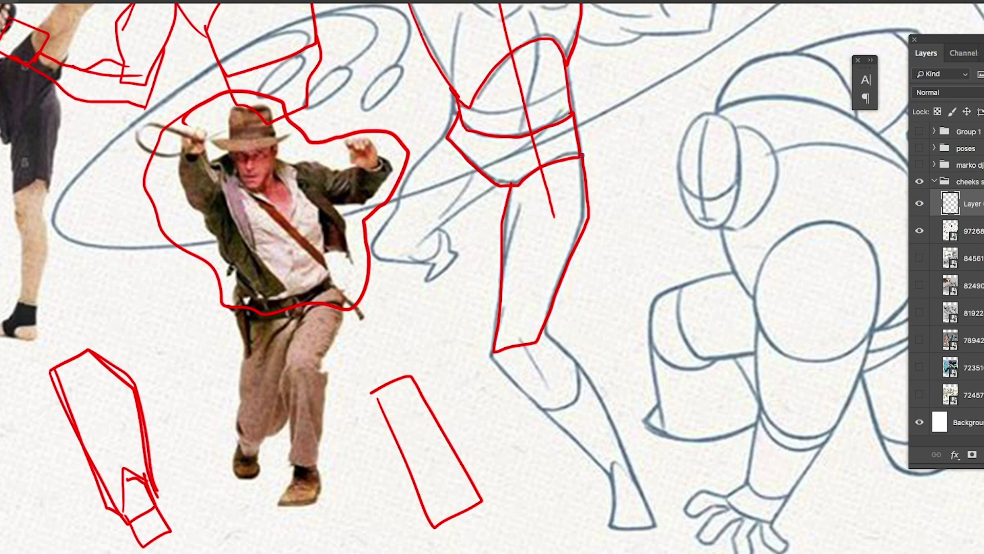
{"action": "scroll", "coordinate": [601, 232], "scroll_direction": "down", "scroll_amount": 5}
{"action": "scroll", "coordinate": [794, 207], "scroll_direction": "up", "scroll_amount": 4}
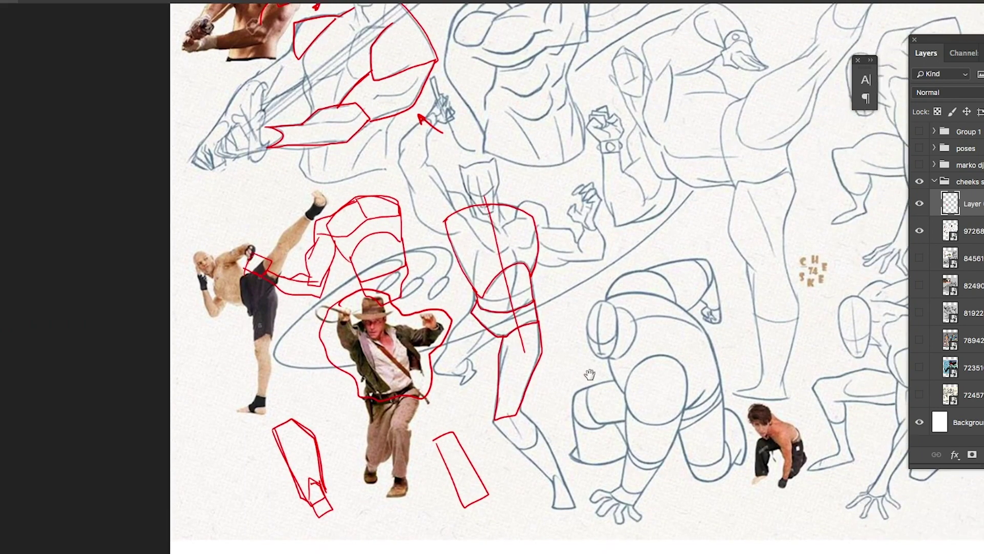
{"action": "scroll", "coordinate": [794, 206], "scroll_direction": "up", "scroll_amount": 2}
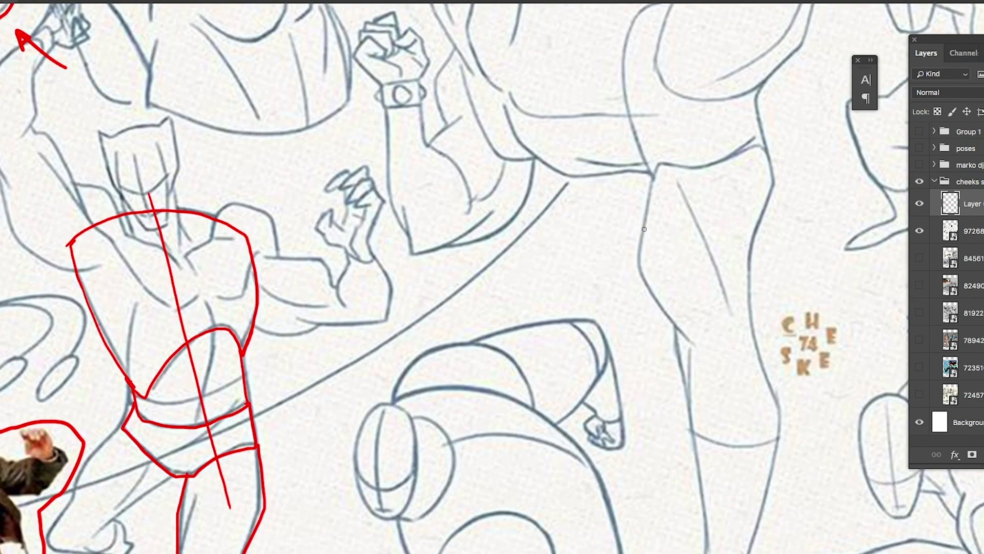
{"action": "mouse_move", "coordinate": [657, 168]}
{"action": "left_mouse_down"}
{"action": "mouse_move", "coordinate": [635, 260]}
{"action": "mouse_move", "coordinate": [657, 307]}
{"action": "mouse_move", "coordinate": [706, 359]}
{"action": "left_mouse_up"}
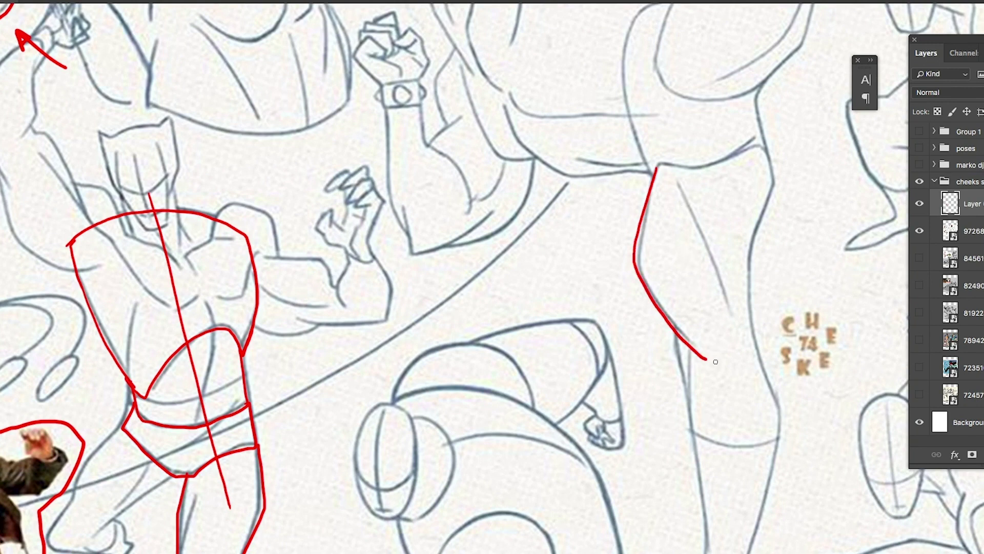
{"action": "mouse_move", "coordinate": [688, 349]}
{"action": "left_mouse_down"}
{"action": "mouse_move", "coordinate": [755, 345]}
{"action": "mouse_move", "coordinate": [751, 244]}
{"action": "left_mouse_up"}
{"action": "mouse_move", "coordinate": [676, 336]}
{"action": "left_mouse_down"}
{"action": "mouse_move", "coordinate": [686, 387]}
{"action": "mouse_move", "coordinate": [693, 351]}
{"action": "left_mouse_up"}
{"action": "mouse_move", "coordinate": [750, 255]}
{"action": "left_mouse_down"}
{"action": "mouse_move", "coordinate": [772, 191]}
{"action": "mouse_move", "coordinate": [760, 138]}
{"action": "mouse_move", "coordinate": [705, 165]}
{"action": "mouse_move", "coordinate": [654, 173]}
{"action": "left_mouse_up"}
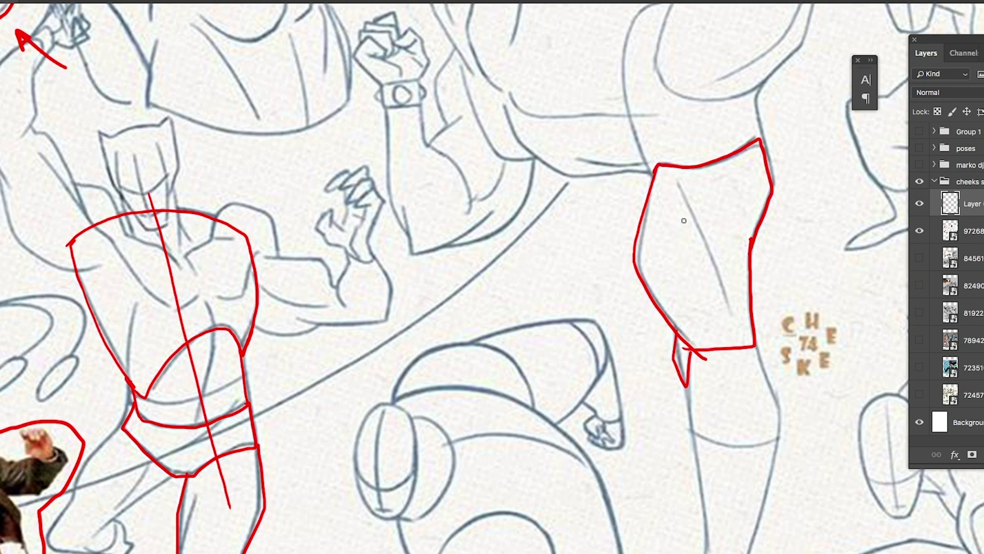
- Add arrows pointing at both sides of the standing thigh and draw two diagonal muscle divisions inside it
{"action": "mouse_move", "coordinate": [558, 232]}
{"action": "left_mouse_down"}
{"action": "mouse_move", "coordinate": [604, 246]}
{"action": "mouse_move", "coordinate": [594, 239]}
{"action": "left_mouse_up"}
{"action": "mouse_move", "coordinate": [681, 335]}
{"action": "left_mouse_down"}
{"action": "mouse_move", "coordinate": [716, 318]}
{"action": "mouse_move", "coordinate": [718, 280]}
{"action": "mouse_move", "coordinate": [666, 167]}
{"action": "left_mouse_up"}
{"action": "mouse_move", "coordinate": [834, 242]}
{"action": "left_mouse_down"}
{"action": "mouse_move", "coordinate": [778, 214]}
{"action": "mouse_move", "coordinate": [780, 225]}
{"action": "left_mouse_up"}
{"action": "left_click_drag", "start_coordinate": [700, 166], "coordinate": [750, 250]}
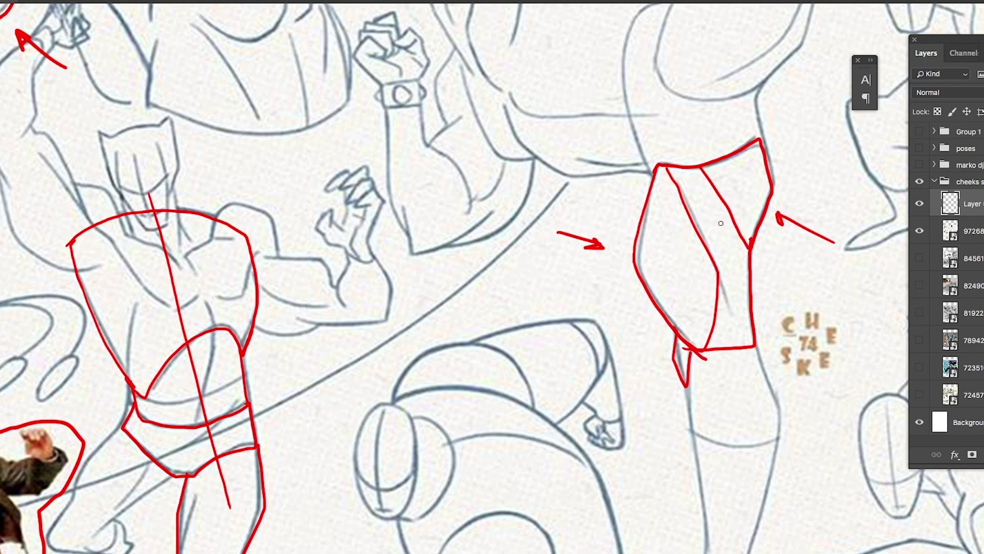
{"action": "scroll", "coordinate": [743, 195], "scroll_direction": "down", "scroll_amount": 2}
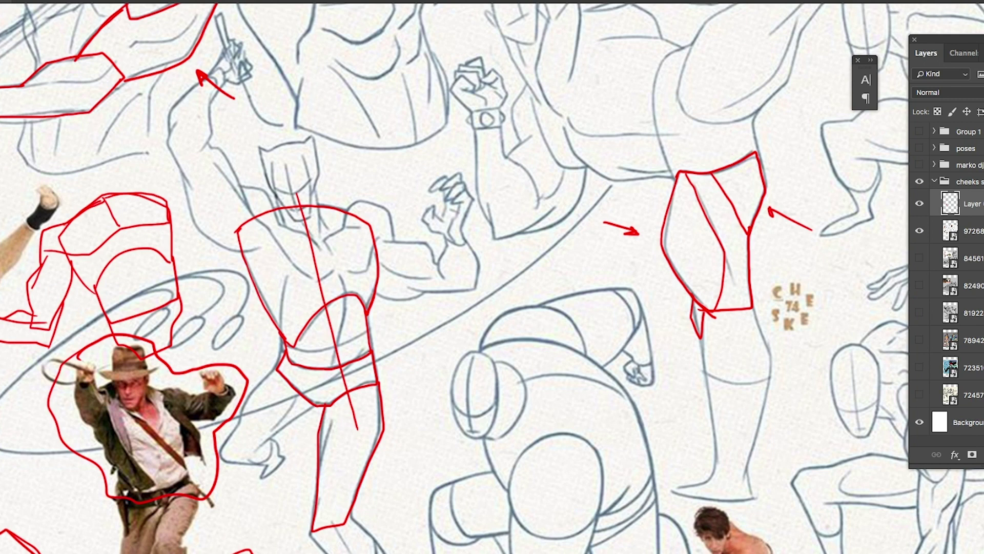
{"action": "scroll", "coordinate": [400, 321], "scroll_direction": "up", "scroll_amount": 5}
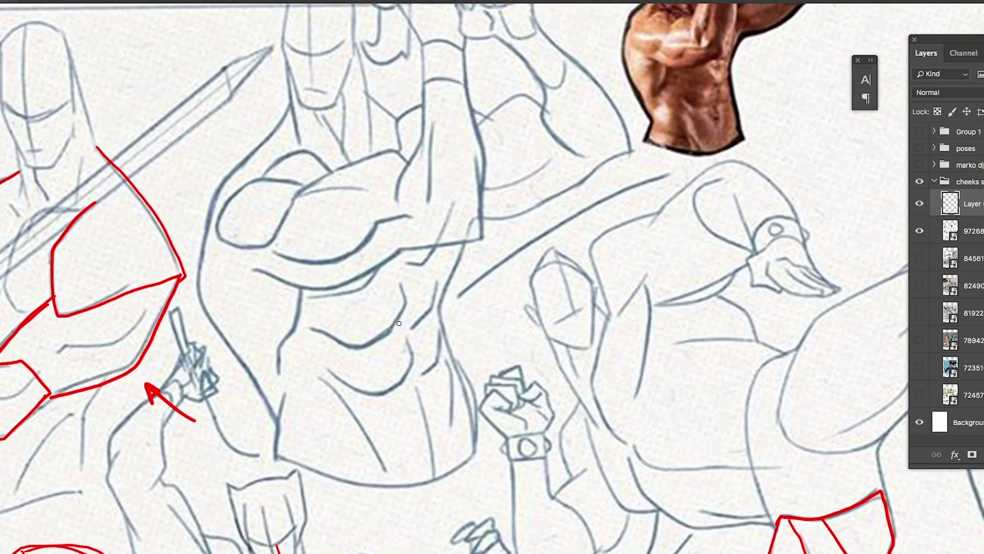
{"action": "mouse_move", "coordinate": [309, 294]}
{"action": "left_mouse_down"}
{"action": "mouse_move", "coordinate": [296, 348]}
{"action": "mouse_move", "coordinate": [395, 489]}
{"action": "mouse_move", "coordinate": [451, 476]}
{"action": "mouse_move", "coordinate": [435, 277]}
{"action": "mouse_move", "coordinate": [410, 257]}
{"action": "mouse_move", "coordinate": [343, 298]}
{"action": "mouse_move", "coordinate": [309, 296]}
{"action": "left_mouse_up"}
{"action": "mouse_move", "coordinate": [681, 88]}
{"action": "left_mouse_down"}
{"action": "mouse_move", "coordinate": [699, 102]}
{"action": "mouse_move", "coordinate": [728, 77]}
{"action": "left_mouse_up"}
{"action": "key", "text": "ctrl+z"}
{"action": "key", "text": "ctrl+z"}
- Draw a diagonal red line across the lower abdomen of the raised-arm torso and an arrow pointing at the oblique area
{"action": "mouse_move", "coordinate": [296, 369]}
{"action": "left_mouse_down"}
{"action": "mouse_move", "coordinate": [327, 381]}
{"action": "mouse_move", "coordinate": [394, 487]}
{"action": "left_mouse_up"}
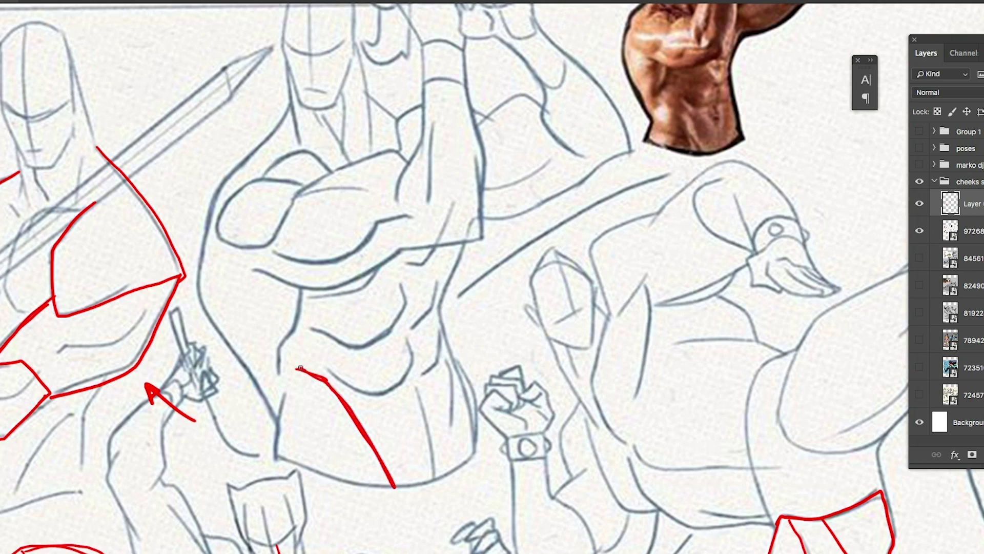
{"action": "left_click_drag", "start_coordinate": [245, 492], "coordinate": [324, 433]}
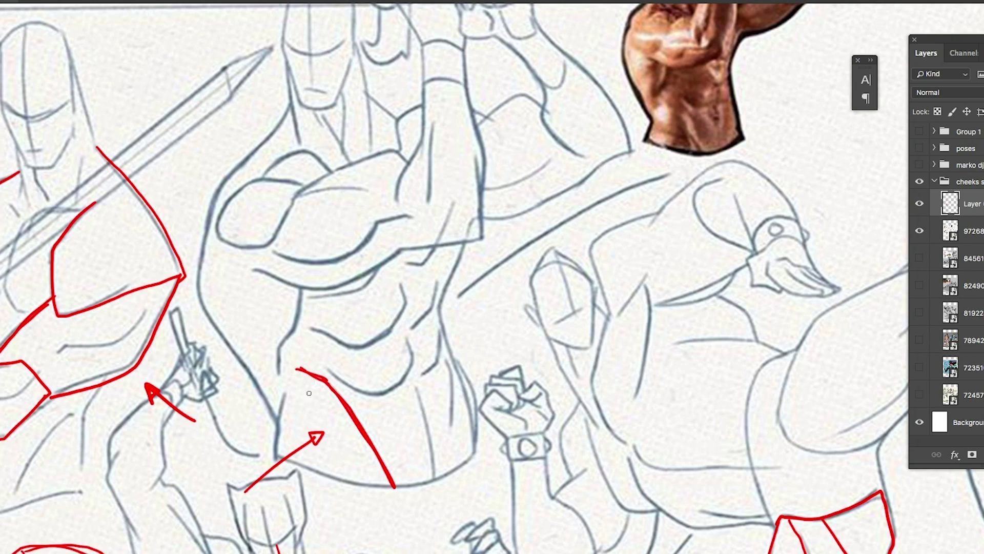
- Outline the oblique area of the raised-arm torso as a wedge, then undo it together with its arrow and diagonal line
{"action": "mouse_move", "coordinate": [299, 367]}
{"action": "left_mouse_down"}
{"action": "mouse_move", "coordinate": [273, 461]}
{"action": "mouse_move", "coordinate": [361, 491]}
{"action": "mouse_move", "coordinate": [394, 490]}
{"action": "left_mouse_up"}
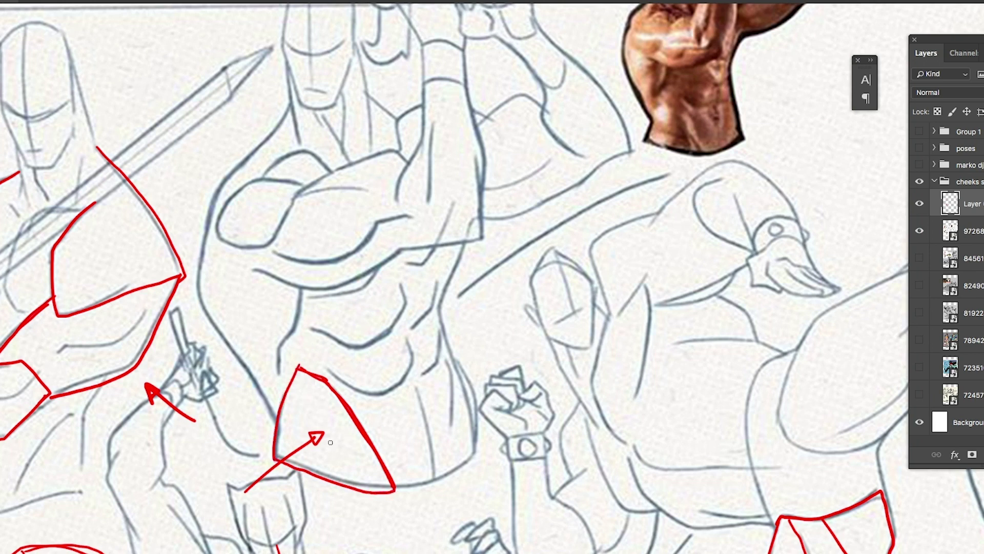
{"action": "key", "text": "super+alt+z"}
{"action": "key", "text": "super+alt+z"}
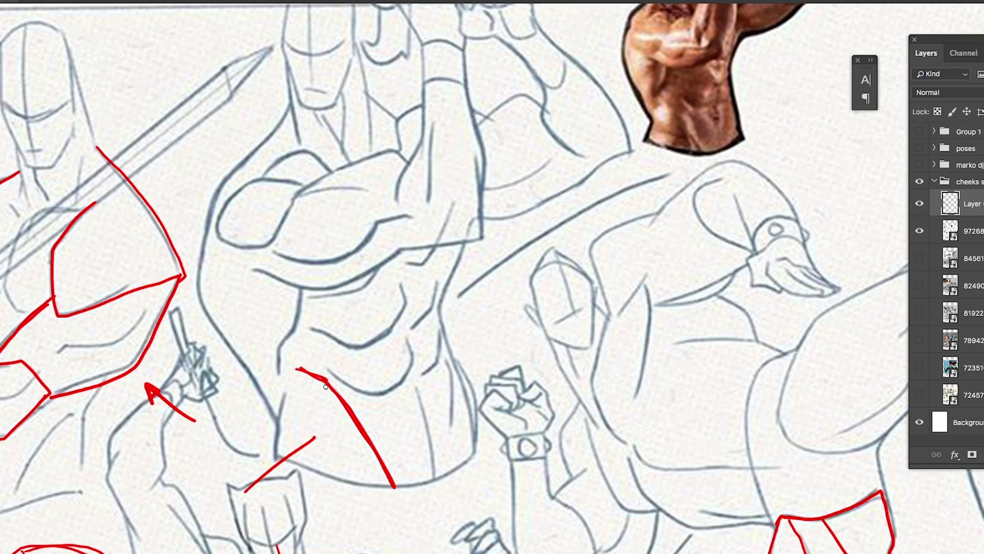
{"action": "key", "text": "super+alt+z"}
{"action": "key", "text": "super+alt+z"}
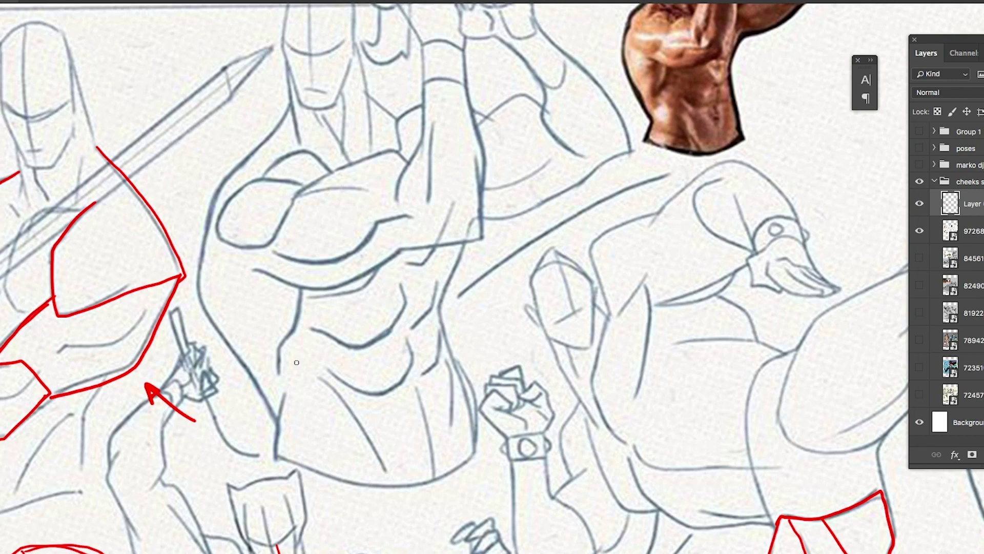
- Trace the curved abdominal divisions and lower vertical line of the raised-arm torso, and add short strokes beside its reference photo
{"action": "left_click_drag", "start_coordinate": [437, 488], "coordinate": [420, 411]}
{"action": "mouse_move", "coordinate": [310, 328]}
{"action": "left_mouse_down"}
{"action": "mouse_move", "coordinate": [354, 350]}
{"action": "mouse_move", "coordinate": [395, 322]}
{"action": "mouse_move", "coordinate": [405, 290]}
{"action": "left_mouse_up"}
{"action": "mouse_move", "coordinate": [414, 327]}
{"action": "left_mouse_down"}
{"action": "mouse_move", "coordinate": [435, 308]}
{"action": "mouse_move", "coordinate": [436, 286]}
{"action": "left_mouse_up"}
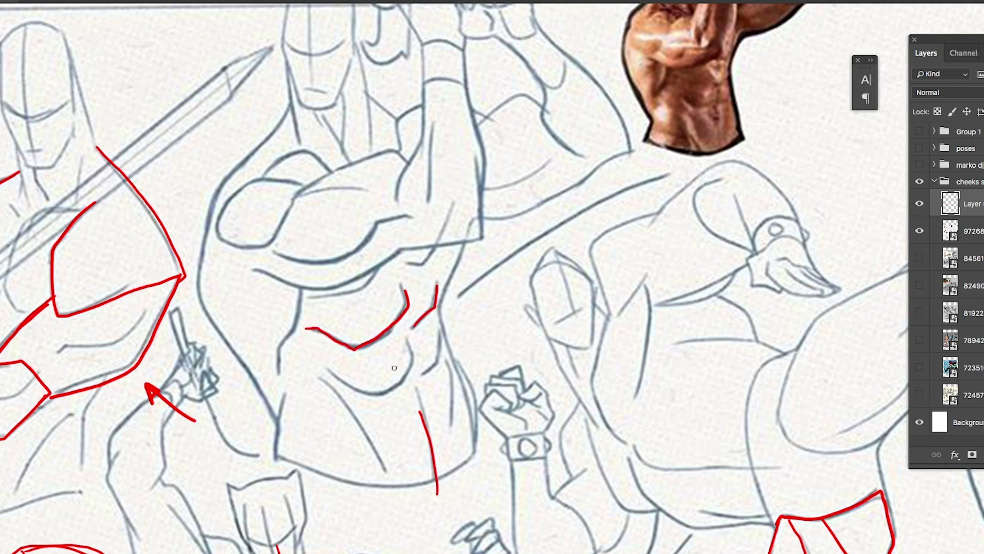
{"action": "mouse_move", "coordinate": [415, 361]}
{"action": "left_mouse_down"}
{"action": "mouse_move", "coordinate": [387, 395]}
{"action": "mouse_move", "coordinate": [362, 394]}
{"action": "mouse_move", "coordinate": [327, 373]}
{"action": "left_mouse_up"}
{"action": "scroll", "coordinate": [661, 221], "scroll_direction": "right", "scroll_amount": 5}
{"action": "scroll", "coordinate": [662, 221], "scroll_direction": "up", "scroll_amount": 3}
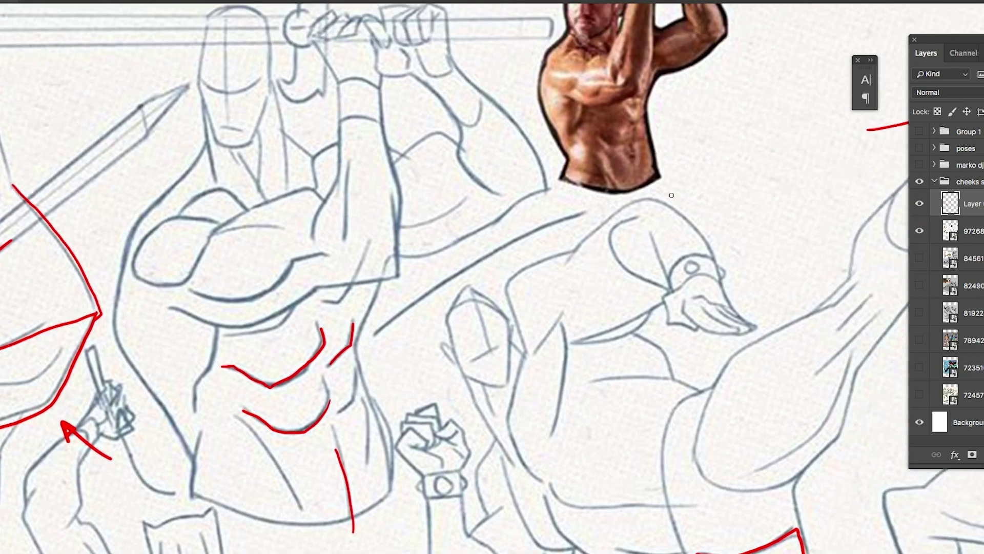
{"action": "mouse_move", "coordinate": [710, 180]}
{"action": "left_mouse_down"}
{"action": "mouse_move", "coordinate": [755, 165]}
{"action": "mouse_move", "coordinate": [716, 181]}
{"action": "mouse_move", "coordinate": [761, 148]}
{"action": "mouse_move", "coordinate": [765, 129]}
{"action": "left_mouse_up"}
{"action": "left_click_drag", "start_coordinate": [722, 176], "coordinate": [718, 173]}
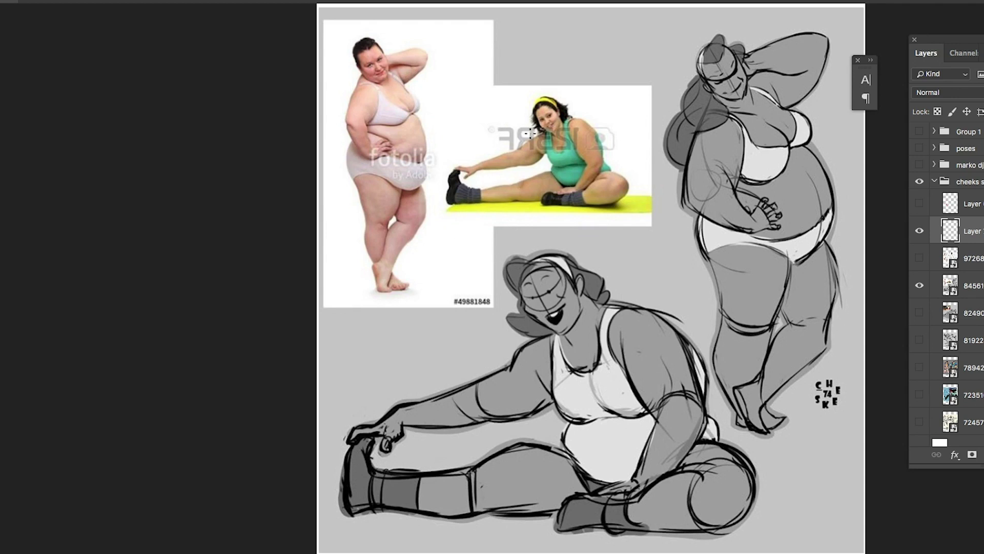
- Trace the upper and lower contours of the extended arm in the photo of the seated stretching woman
{"action": "scroll", "coordinate": [505, 152], "scroll_direction": "up", "scroll_amount": 3}
{"action": "mouse_move", "coordinate": [581, 136]}
{"action": "left_mouse_down"}
{"action": "mouse_move", "coordinate": [523, 174]}
{"action": "mouse_move", "coordinate": [434, 206]}
{"action": "mouse_move", "coordinate": [385, 196]}
{"action": "mouse_move", "coordinate": [520, 222]}
{"action": "mouse_move", "coordinate": [582, 209]}
{"action": "mouse_move", "coordinate": [613, 178]}
{"action": "left_mouse_up"}
{"action": "scroll", "coordinate": [616, 123], "scroll_direction": "down", "scroll_amount": 1}
{"action": "left_click_drag", "start_coordinate": [551, 322], "coordinate": [641, 37]}
{"action": "scroll", "coordinate": [598, 292], "scroll_direction": "down", "scroll_amount": 1}
- Draw a long curved arrow above the seated sketch figure's extended arm, undoing the extra strokes along the arm
{"action": "mouse_move", "coordinate": [634, 272]}
{"action": "left_mouse_down"}
{"action": "mouse_move", "coordinate": [557, 308]}
{"action": "mouse_move", "coordinate": [436, 318]}
{"action": "left_mouse_up"}
{"action": "left_click_drag", "start_coordinate": [598, 298], "coordinate": [479, 338]}
{"action": "key", "text": "ctrl+z"}
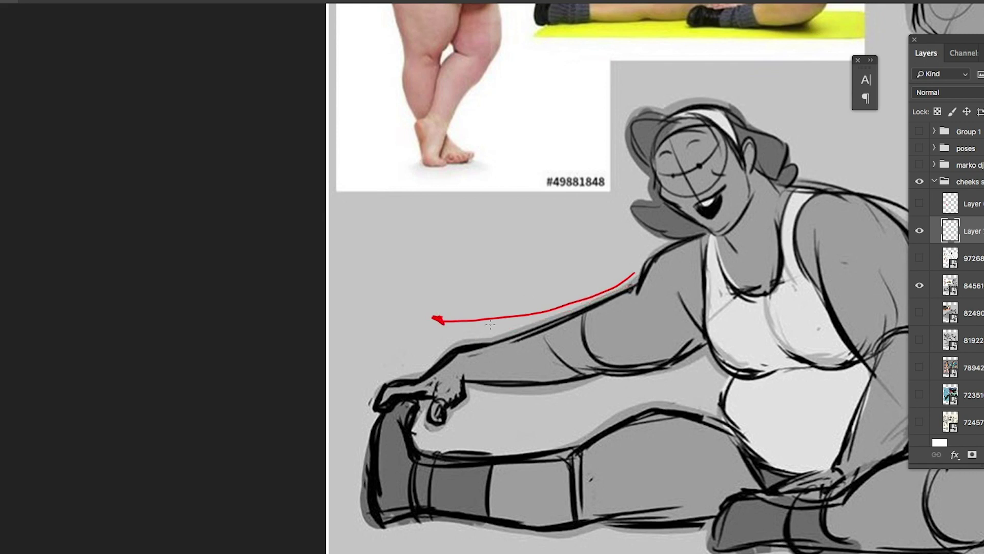
{"action": "left_click_drag", "start_coordinate": [478, 388], "coordinate": [676, 372]}
{"action": "key", "text": "ctrl+z"}
- Sketch a bent line crossed by a diagonal stroke above the extended arm and undo both
{"action": "scroll", "coordinate": [570, 330], "scroll_direction": "down", "scroll_amount": 2}
{"action": "scroll", "coordinate": [570, 331], "scroll_direction": "right", "scroll_amount": 5}
{"action": "scroll", "coordinate": [554, 322], "scroll_direction": "down", "scroll_amount": 1}
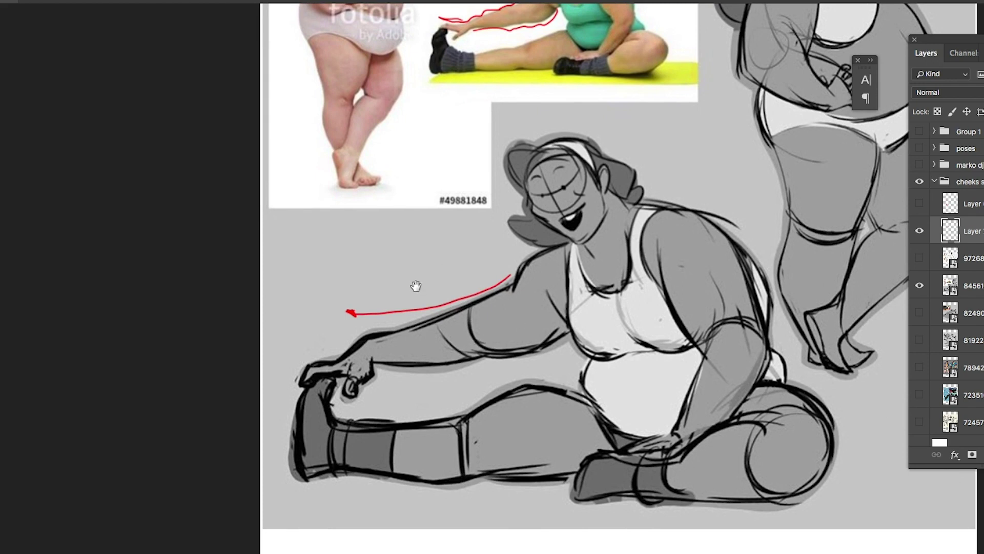
{"action": "scroll", "coordinate": [507, 288], "scroll_direction": "left", "scroll_amount": 3}
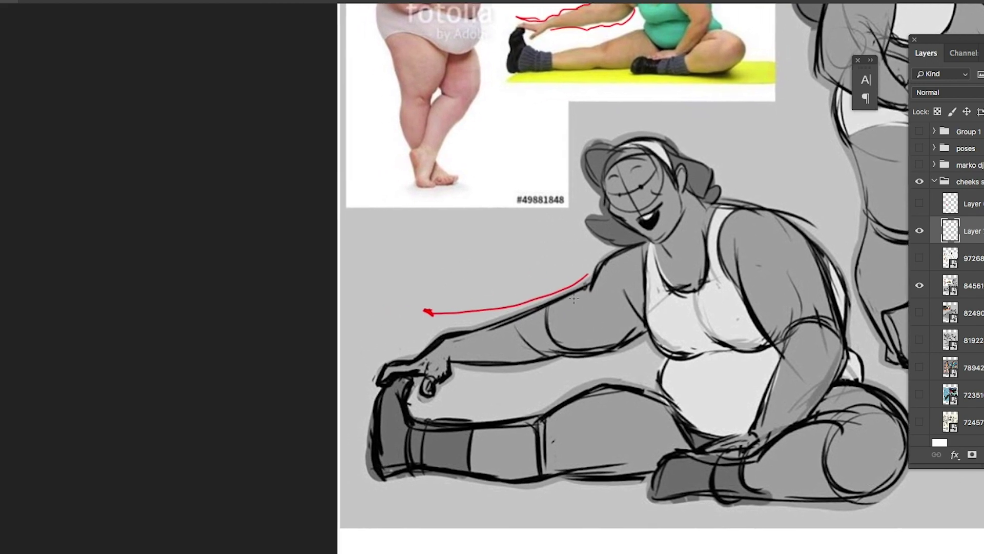
{"action": "mouse_move", "coordinate": [528, 186]}
{"action": "left_mouse_down"}
{"action": "mouse_move", "coordinate": [495, 224]}
{"action": "mouse_move", "coordinate": [474, 266]}
{"action": "left_mouse_up"}
{"action": "left_click_drag", "start_coordinate": [513, 237], "coordinate": [442, 293]}
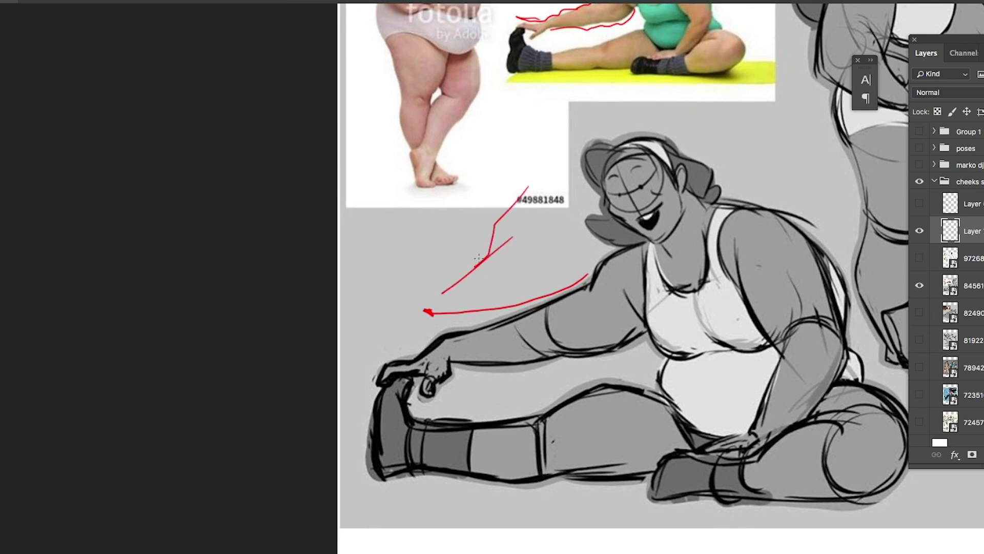
{"action": "key", "text": "ctrl+z"}
{"action": "key", "text": "ctrl+z"}
{"action": "key", "text": "ctrl+z"}
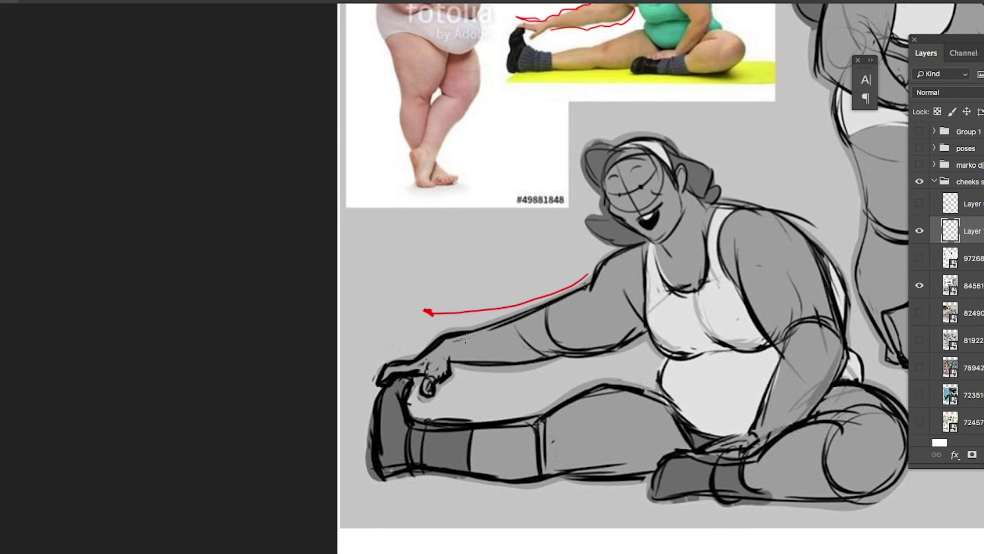
- Outline the seated figure's forearm as a tapered block with a curved elbow end, and trace the elbow and upper-arm contour
{"action": "left_click_drag", "start_coordinate": [445, 336], "coordinate": [599, 283]}
{"action": "mouse_move", "coordinate": [445, 336]}
{"action": "left_mouse_down"}
{"action": "mouse_move", "coordinate": [448, 359]}
{"action": "mouse_move", "coordinate": [547, 363]}
{"action": "mouse_move", "coordinate": [547, 309]}
{"action": "left_mouse_up"}
{"action": "left_click_drag", "start_coordinate": [589, 299], "coordinate": [640, 244]}
{"action": "scroll", "coordinate": [659, 412], "scroll_direction": "down", "scroll_amount": 2}
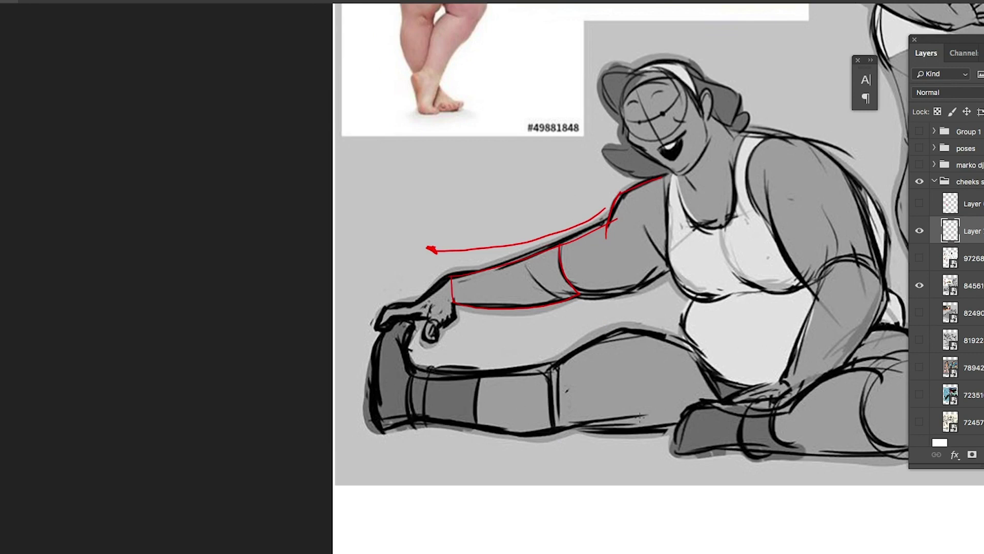
- Emphasise the flat underside of the extended thigh with repeated strokes and an arrow, and arc its rounded upper contour
{"action": "left_click_drag", "start_coordinate": [671, 436], "coordinate": [545, 439]}
{"action": "left_click_drag", "start_coordinate": [672, 435], "coordinate": [564, 433]}
{"action": "left_click_drag", "start_coordinate": [674, 425], "coordinate": [560, 433]}
{"action": "mouse_move", "coordinate": [675, 425]}
{"action": "left_mouse_down"}
{"action": "mouse_move", "coordinate": [564, 435]}
{"action": "mouse_move", "coordinate": [570, 427]}
{"action": "left_mouse_up"}
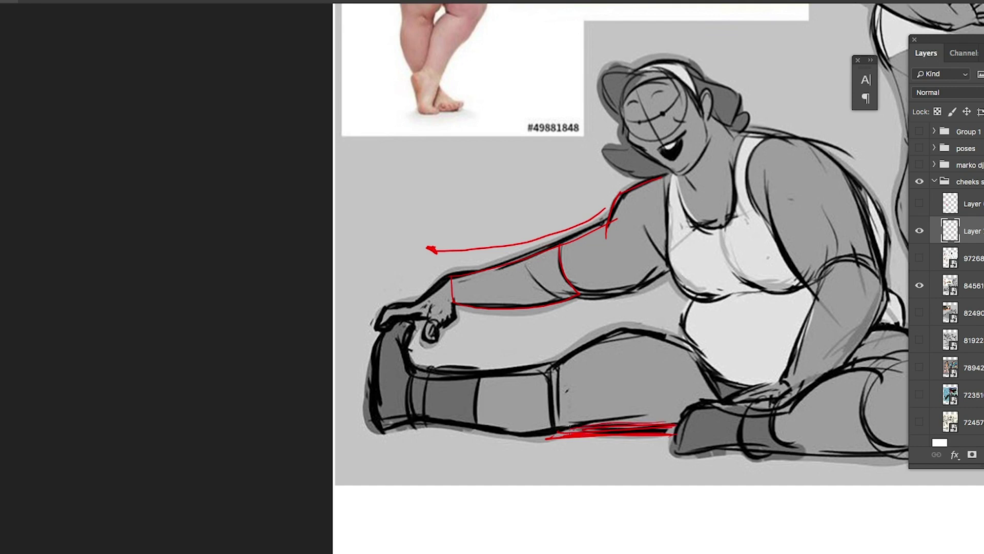
{"action": "left_click_drag", "start_coordinate": [596, 378], "coordinate": [620, 413]}
{"action": "mouse_move", "coordinate": [554, 367]}
{"action": "left_mouse_down"}
{"action": "mouse_move", "coordinate": [623, 325]}
{"action": "mouse_move", "coordinate": [692, 350]}
{"action": "mouse_move", "coordinate": [614, 318]}
{"action": "mouse_move", "coordinate": [570, 347]}
{"action": "mouse_move", "coordinate": [662, 325]}
{"action": "mouse_move", "coordinate": [694, 350]}
{"action": "left_mouse_up"}
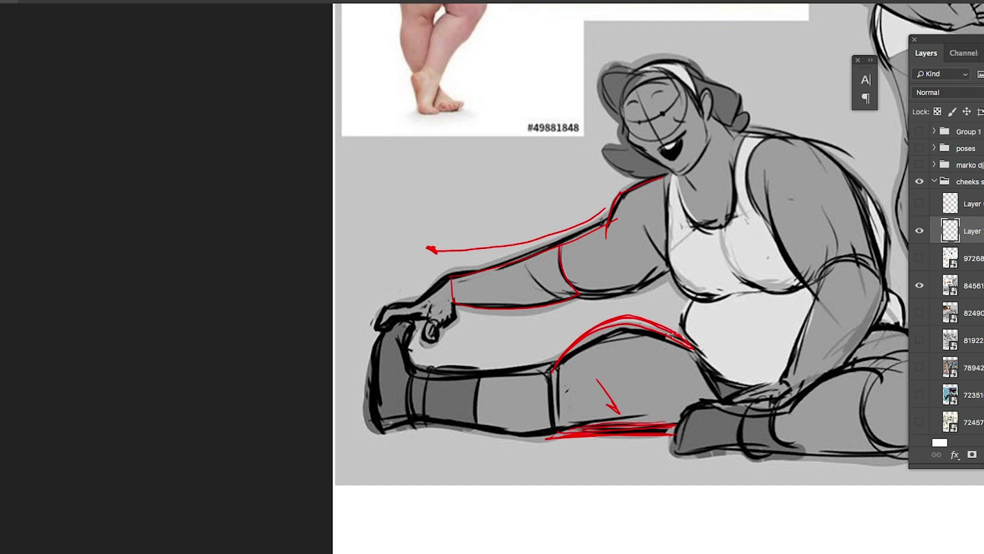
{"action": "left_click_drag", "start_coordinate": [674, 332], "coordinate": [697, 351]}
- Trace the straight upper edge and curved underside of the seated figure's extended lower leg
{"action": "left_click_drag", "start_coordinate": [412, 368], "coordinate": [537, 369]}
{"action": "key", "text": "ctrl+z"}
{"action": "left_click_drag", "start_coordinate": [409, 362], "coordinate": [543, 371]}
{"action": "key", "text": "ctrl+z"}
{"action": "mouse_move", "coordinate": [421, 418]}
{"action": "left_mouse_down"}
{"action": "mouse_move", "coordinate": [520, 445]}
{"action": "mouse_move", "coordinate": [545, 435]}
{"action": "mouse_move", "coordinate": [536, 444]}
{"action": "mouse_move", "coordinate": [453, 422]}
{"action": "left_mouse_up"}
{"action": "left_click", "coordinate": [580, 323], "text": "alt"}
{"action": "left_click", "coordinate": [580, 323], "text": "alt"}
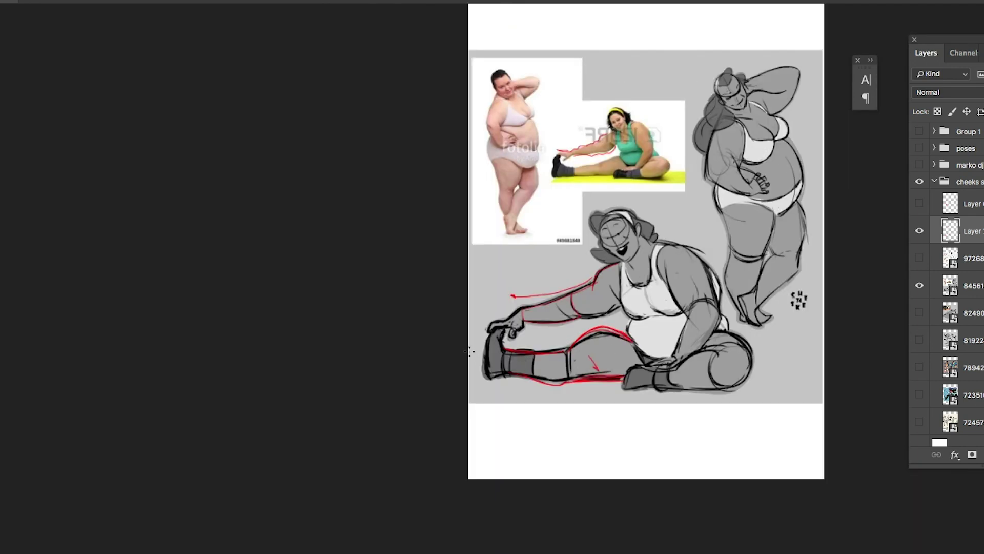
{"action": "left_click", "coordinate": [574, 304]}
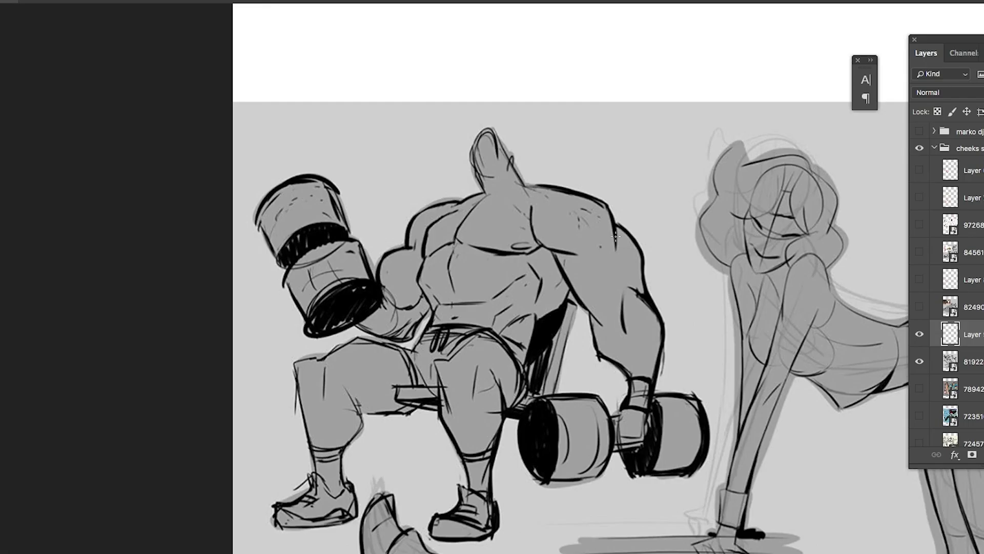
- Draw a slanted box with a narrow side plane in the blank area above the headless weightlifter
{"action": "mouse_move", "coordinate": [566, 55]}
{"action": "left_mouse_down"}
{"action": "mouse_move", "coordinate": [597, 134]}
{"action": "mouse_move", "coordinate": [653, 113]}
{"action": "left_mouse_up"}
{"action": "mouse_move", "coordinate": [567, 57]}
{"action": "left_mouse_down"}
{"action": "mouse_move", "coordinate": [622, 32]}
{"action": "mouse_move", "coordinate": [655, 115]}
{"action": "left_mouse_up"}
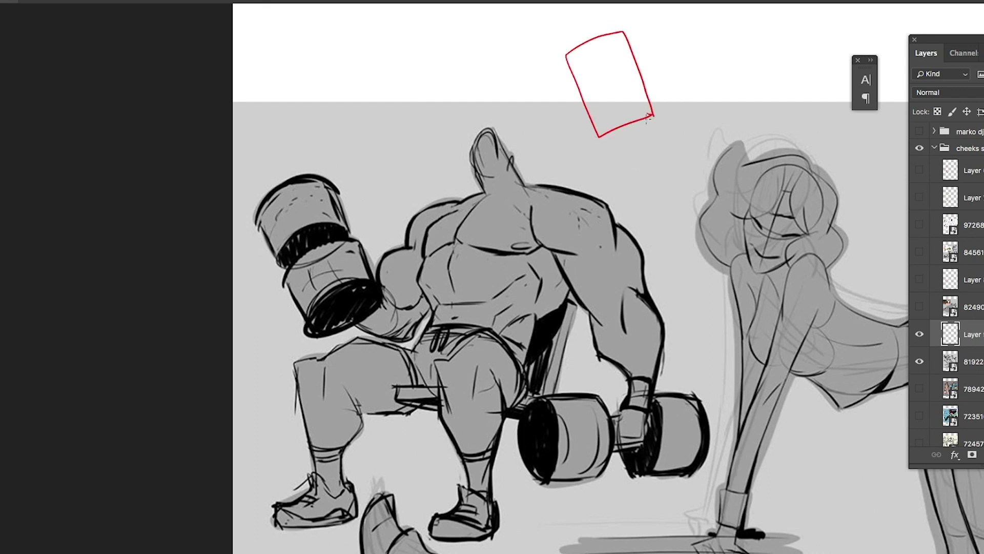
{"action": "left_click_drag", "start_coordinate": [564, 58], "coordinate": [594, 133]}
{"action": "mouse_move", "coordinate": [620, 27]}
{"action": "left_mouse_down"}
{"action": "mouse_move", "coordinate": [653, 47]}
{"action": "mouse_move", "coordinate": [645, 102]}
{"action": "left_mouse_up"}
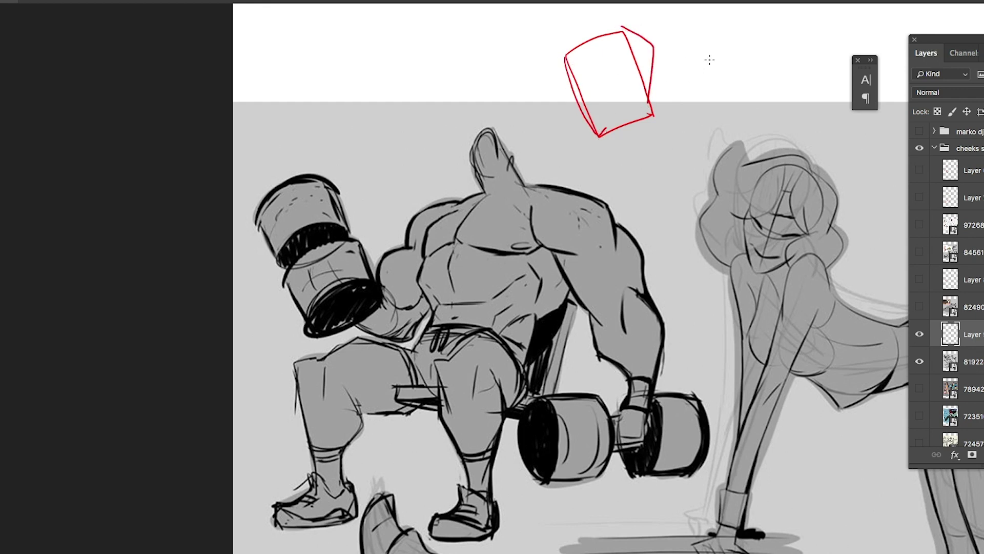
{"action": "scroll", "coordinate": [709, 60], "scroll_direction": "up", "scroll_amount": 1}
{"action": "scroll", "coordinate": [710, 60], "scroll_direction": "right", "scroll_amount": 1}
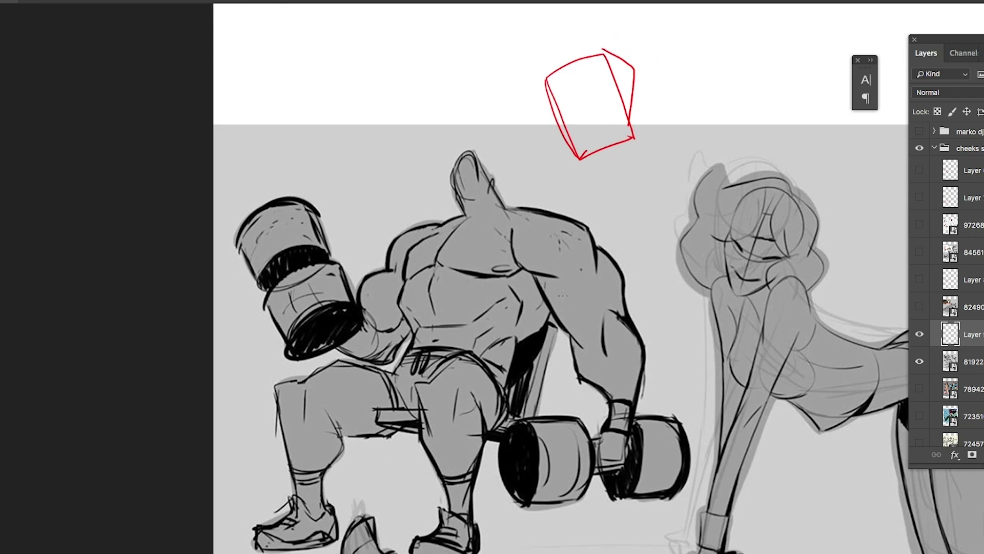
- Draw an arrow towards the weightlifter's hanging arm, trace that arm's outer bulge, and outline the raised arm's rounded biceps
{"action": "left_click_drag", "start_coordinate": [531, 310], "coordinate": [560, 316]}
{"action": "mouse_move", "coordinate": [594, 243]}
{"action": "left_mouse_down"}
{"action": "mouse_move", "coordinate": [624, 262]}
{"action": "mouse_move", "coordinate": [628, 315]}
{"action": "left_mouse_up"}
{"action": "left_click_drag", "start_coordinate": [406, 347], "coordinate": [405, 367]}
{"action": "mouse_move", "coordinate": [362, 314]}
{"action": "left_mouse_down"}
{"action": "mouse_move", "coordinate": [358, 275]}
{"action": "mouse_move", "coordinate": [397, 269]}
{"action": "left_mouse_up"}
{"action": "mouse_move", "coordinate": [363, 316]}
{"action": "left_mouse_down"}
{"action": "mouse_move", "coordinate": [405, 287]}
{"action": "mouse_move", "coordinate": [396, 269]}
{"action": "left_mouse_up"}
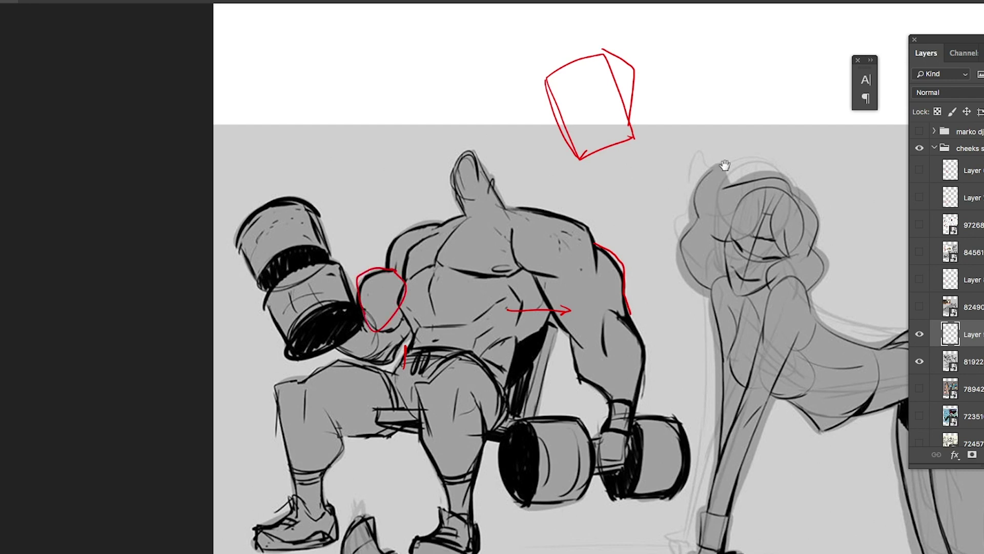
{"action": "left_click_drag", "start_coordinate": [688, 164], "coordinate": [559, 232]}
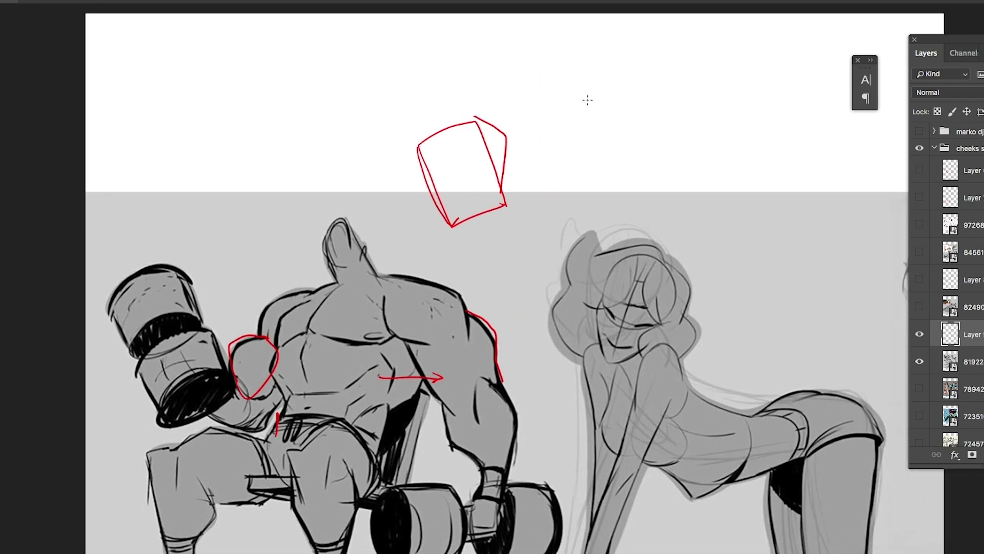
{"action": "left_click_drag", "start_coordinate": [579, 96], "coordinate": [608, 139]}
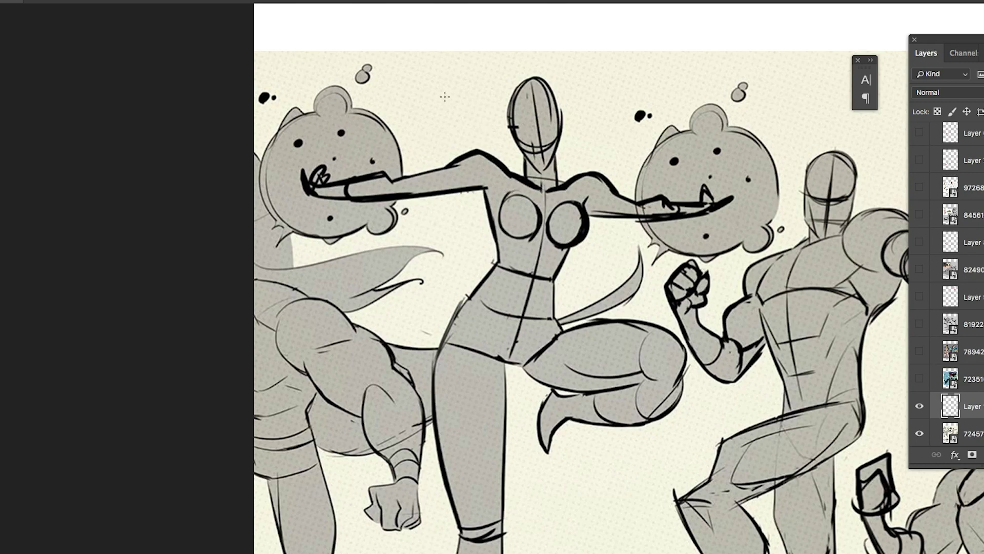
- Draw an arrow towards the kicking woman's shoulder and outline her rib cage and pelvis as two angular blocks
{"action": "mouse_move", "coordinate": [429, 70]}
{"action": "left_mouse_down"}
{"action": "mouse_move", "coordinate": [482, 139]}
{"action": "mouse_move", "coordinate": [500, 265]}
{"action": "mouse_move", "coordinate": [510, 276]}
{"action": "mouse_move", "coordinate": [551, 283]}
{"action": "mouse_move", "coordinate": [579, 193]}
{"action": "left_mouse_up"}
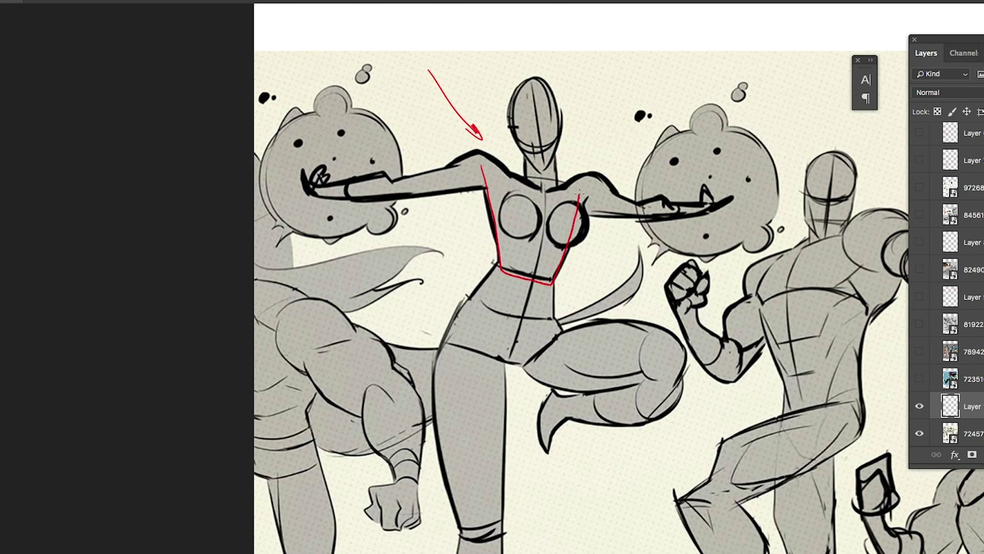
{"action": "left_click_drag", "start_coordinate": [482, 164], "coordinate": [579, 190]}
{"action": "left_click_drag", "start_coordinate": [501, 270], "coordinate": [552, 279]}
{"action": "mouse_move", "coordinate": [500, 262]}
{"action": "left_mouse_down"}
{"action": "mouse_move", "coordinate": [457, 309]}
{"action": "mouse_move", "coordinate": [508, 361]}
{"action": "mouse_move", "coordinate": [552, 332]}
{"action": "left_mouse_up"}
{"action": "left_click_drag", "start_coordinate": [550, 281], "coordinate": [557, 320]}
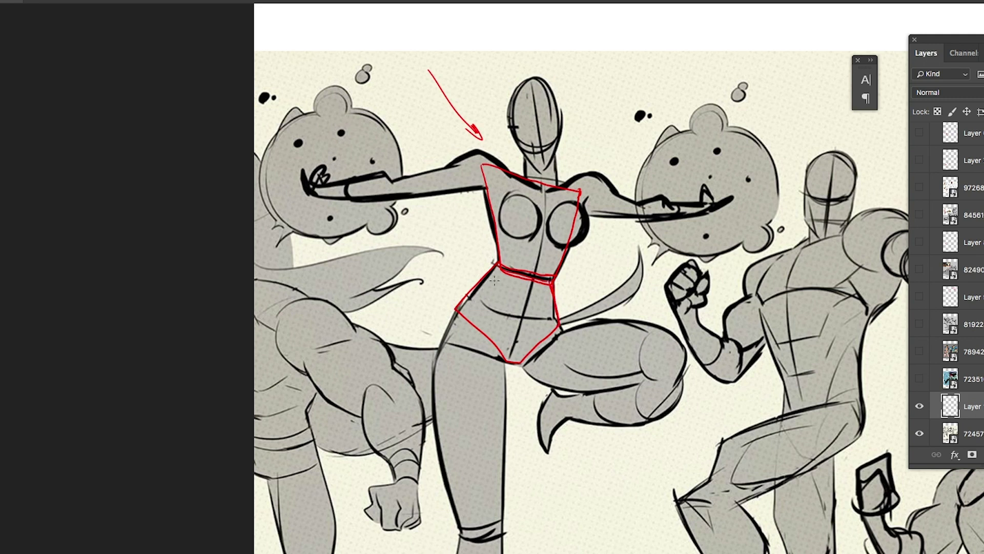
{"action": "scroll", "coordinate": [569, 290], "scroll_direction": "down", "scroll_amount": 4}
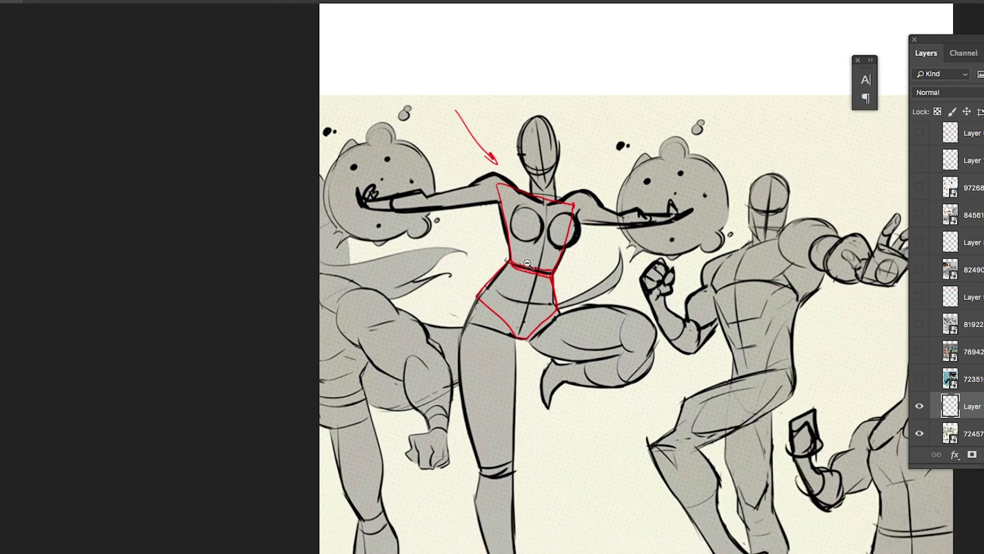
{"action": "scroll", "coordinate": [571, 235], "scroll_direction": "up", "scroll_amount": 4}
{"action": "scroll", "coordinate": [535, 218], "scroll_direction": "up", "scroll_amount": 2}
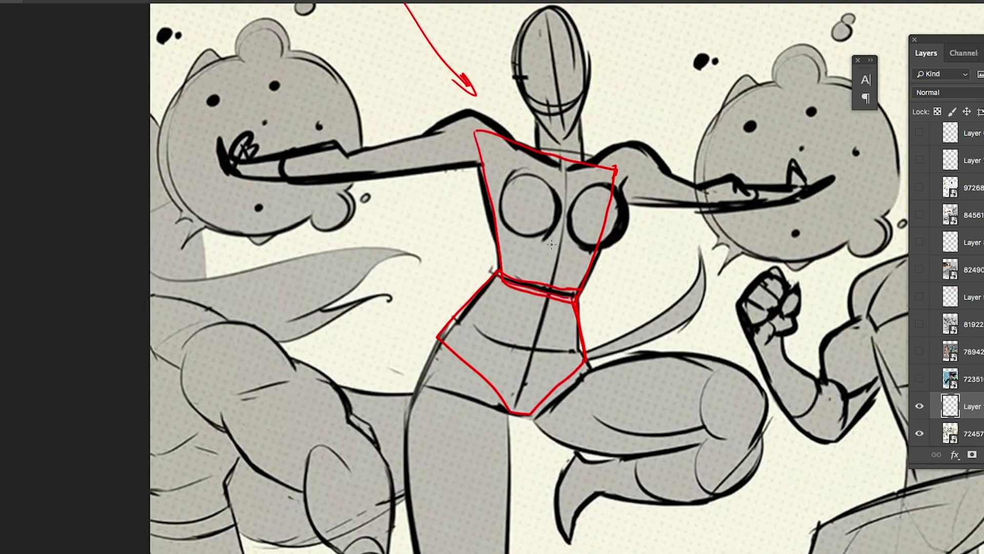
{"action": "scroll", "coordinate": [664, 133], "scroll_direction": "up", "scroll_amount": 4}
{"action": "left_click_drag", "start_coordinate": [615, 83], "coordinate": [701, 75]}
{"action": "mouse_move", "coordinate": [613, 81]}
{"action": "left_mouse_down"}
{"action": "mouse_move", "coordinate": [651, 144]}
{"action": "mouse_move", "coordinate": [708, 137]}
{"action": "left_mouse_up"}
{"action": "mouse_move", "coordinate": [706, 72]}
{"action": "left_mouse_down"}
{"action": "mouse_move", "coordinate": [708, 138]}
{"action": "mouse_move", "coordinate": [646, 158]}
{"action": "mouse_move", "coordinate": [615, 204]}
{"action": "left_mouse_up"}
{"action": "key", "text": "ctrl+z"}
{"action": "mouse_move", "coordinate": [651, 144]}
{"action": "left_mouse_down"}
{"action": "mouse_move", "coordinate": [629, 204]}
{"action": "mouse_move", "coordinate": [673, 247]}
{"action": "mouse_move", "coordinate": [715, 218]}
{"action": "left_mouse_up"}
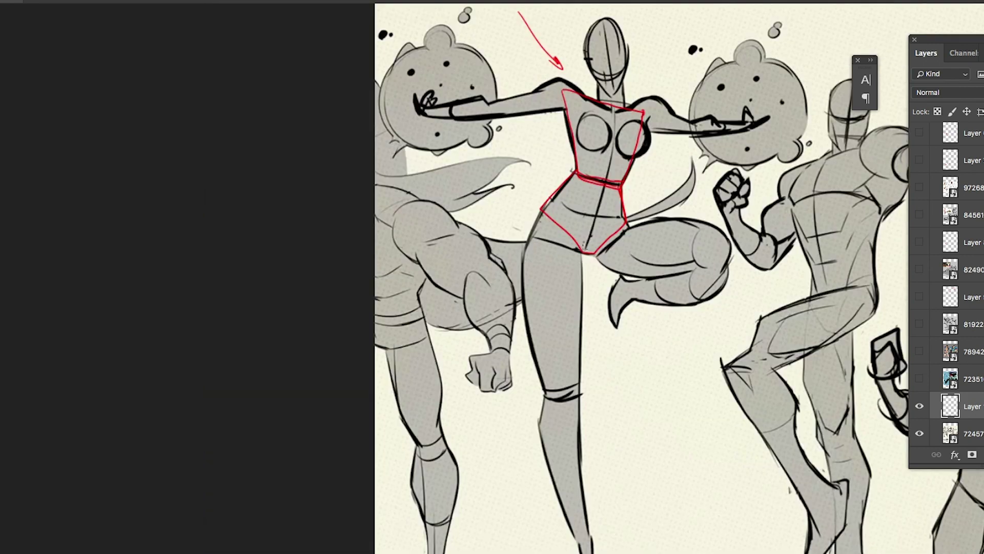
- Trace the woman's standing leg with a nearly straight inner line and an outer contour curving over thigh and calf
{"action": "left_click_drag", "start_coordinate": [583, 248], "coordinate": [594, 544]}
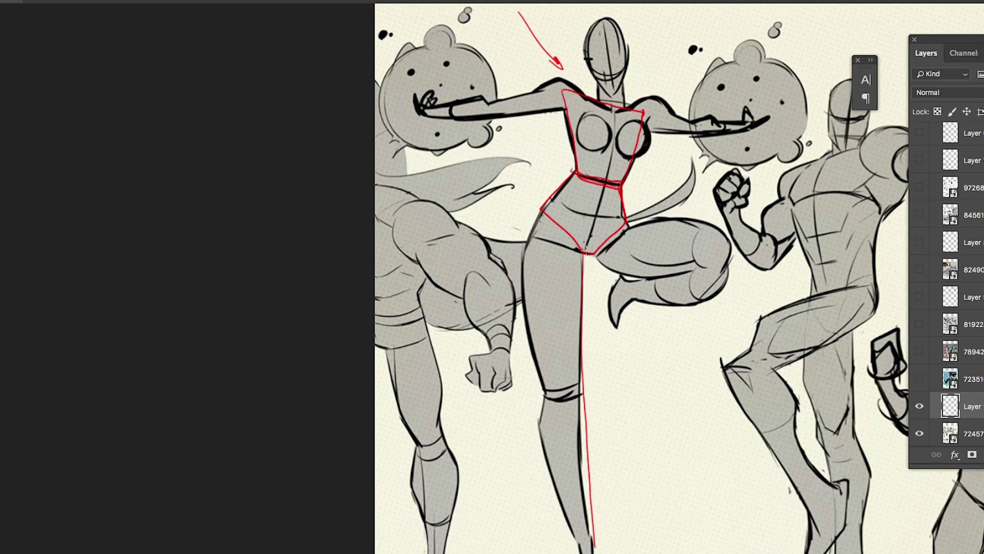
{"action": "left_click_drag", "start_coordinate": [584, 296], "coordinate": [594, 543]}
{"action": "mouse_move", "coordinate": [542, 209]}
{"action": "left_mouse_down"}
{"action": "mouse_move", "coordinate": [519, 260]}
{"action": "mouse_move", "coordinate": [521, 320]}
{"action": "mouse_move", "coordinate": [548, 396]}
{"action": "mouse_move", "coordinate": [548, 467]}
{"action": "mouse_move", "coordinate": [580, 546]}
{"action": "left_mouse_up"}
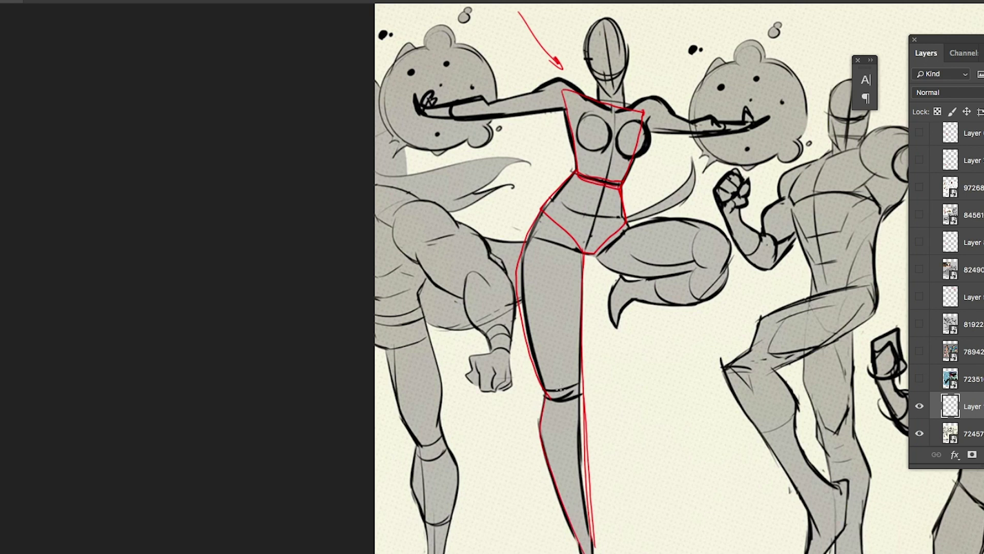
- Outline the woman's outstretched arm as a rounded shoulder cap joined to a long tapered arm block
{"action": "key", "text": "ctrl+plus"}
{"action": "key", "text": "ctrl+plus"}
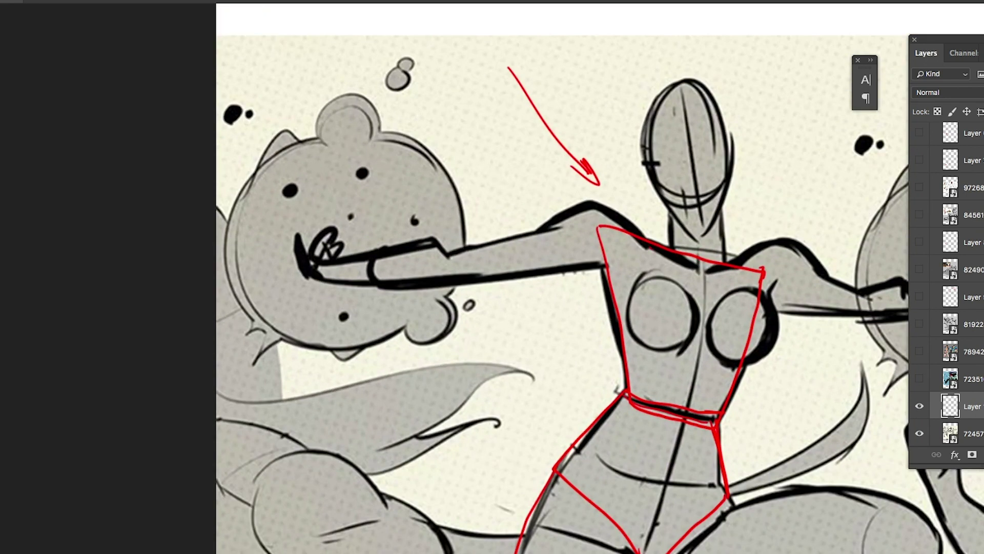
{"action": "mouse_move", "coordinate": [644, 241]}
{"action": "left_mouse_down"}
{"action": "mouse_move", "coordinate": [602, 200]}
{"action": "mouse_move", "coordinate": [549, 225]}
{"action": "mouse_move", "coordinate": [651, 247]}
{"action": "left_mouse_up"}
{"action": "mouse_move", "coordinate": [559, 227]}
{"action": "left_mouse_down"}
{"action": "mouse_move", "coordinate": [469, 251]}
{"action": "mouse_move", "coordinate": [445, 278]}
{"action": "mouse_move", "coordinate": [608, 267]}
{"action": "left_mouse_up"}
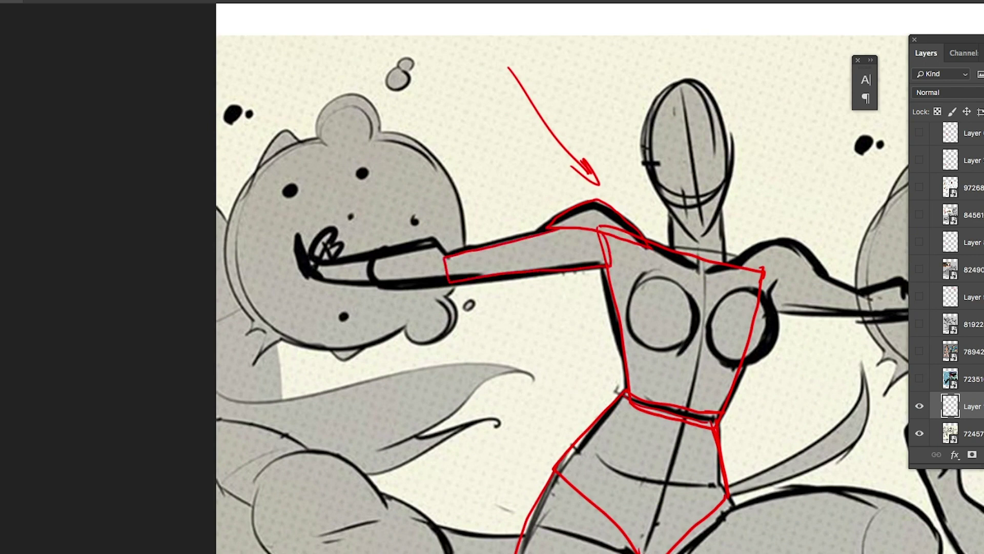
{"action": "left_click_drag", "start_coordinate": [564, 307], "coordinate": [527, 284]}
{"action": "mouse_move", "coordinate": [693, 235]}
{"action": "left_mouse_down"}
{"action": "mouse_move", "coordinate": [779, 234]}
{"action": "mouse_move", "coordinate": [724, 246]}
{"action": "left_mouse_up"}
{"action": "mouse_move", "coordinate": [723, 286]}
{"action": "left_mouse_down"}
{"action": "mouse_move", "coordinate": [841, 289]}
{"action": "mouse_move", "coordinate": [779, 253]}
{"action": "mouse_move", "coordinate": [787, 248]}
{"action": "mouse_move", "coordinate": [866, 267]}
{"action": "left_mouse_up"}
{"action": "scroll", "coordinate": [810, 237], "scroll_direction": "down", "scroll_amount": 2}
{"action": "scroll", "coordinate": [787, 247], "scroll_direction": "up", "scroll_amount": 2}
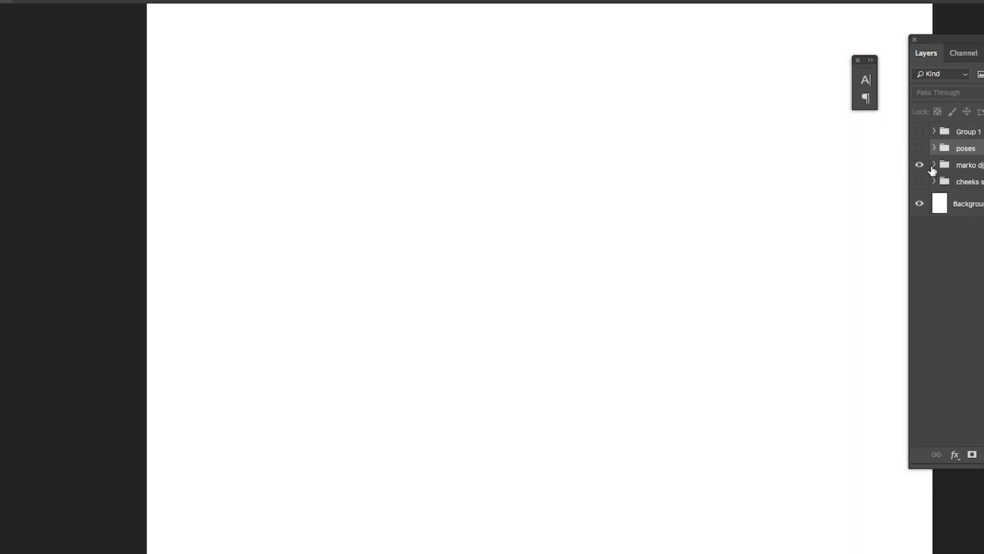
- Expand the visible reference group and show its first artwork, the sheet with two standing armed characters
{"action": "left_click", "coordinate": [935, 165]}
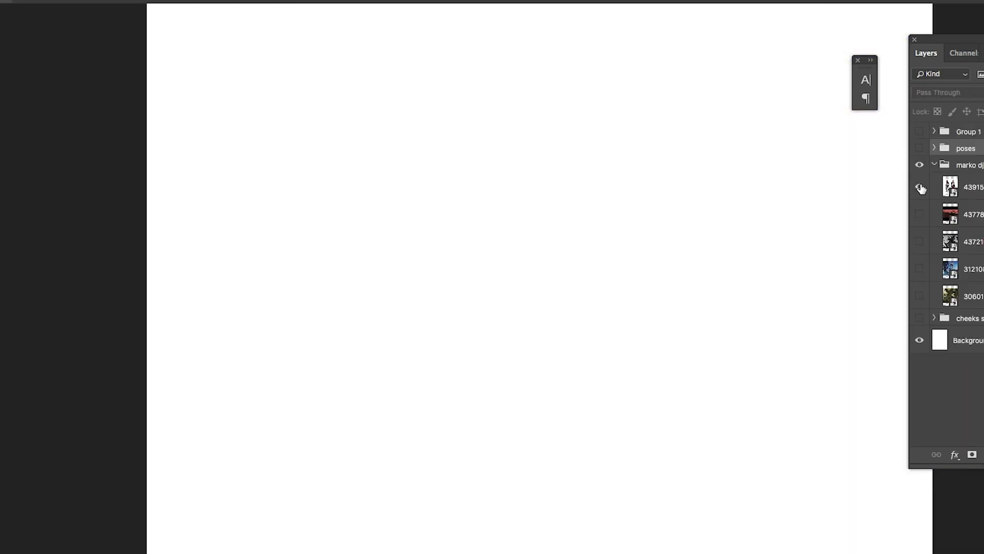
{"action": "left_click", "coordinate": [921, 188]}
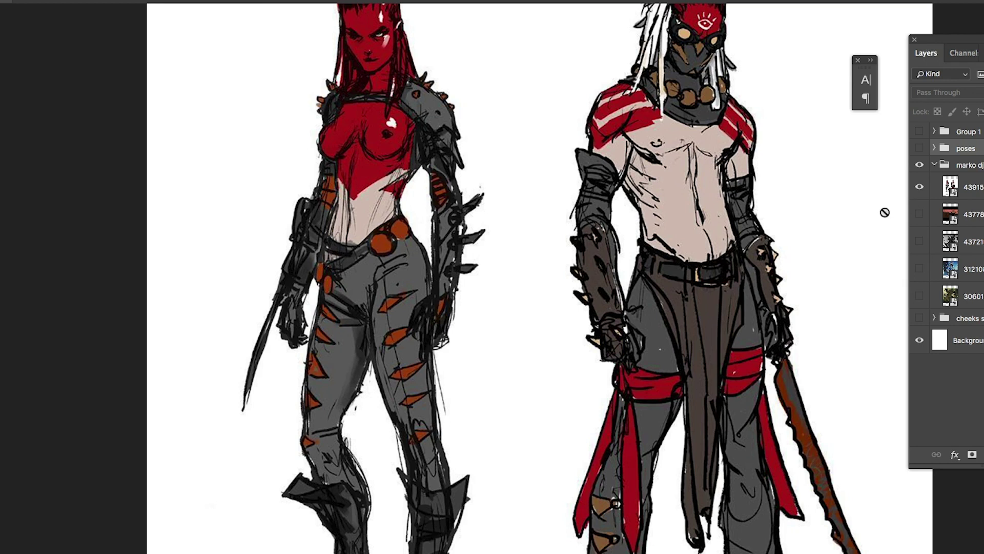
{"action": "scroll", "coordinate": [699, 222], "scroll_direction": "down", "scroll_amount": 3}
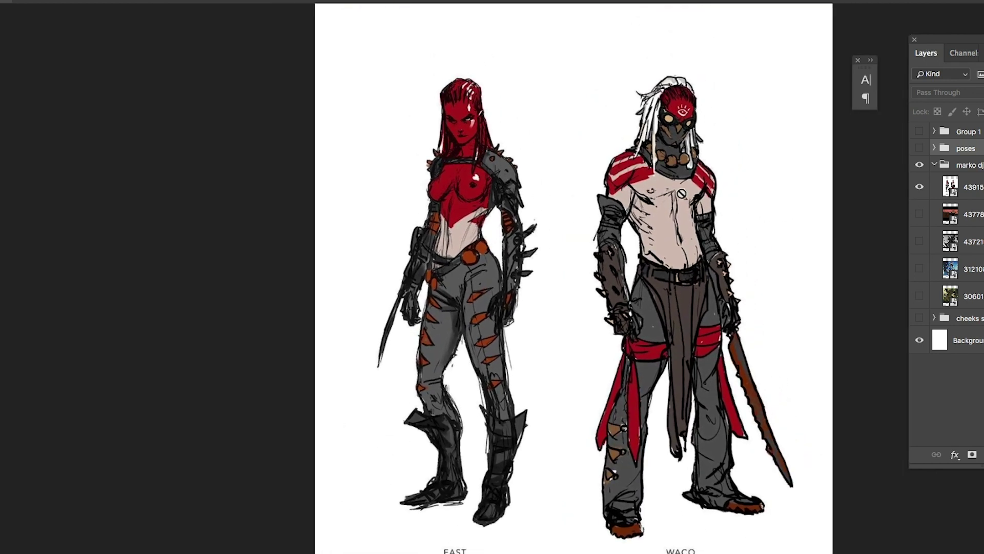
- Leaf through the reference group's artworks and show only the blue-painted horned giant in the snow
{"action": "left_click", "coordinate": [919, 187]}
{"action": "left_click", "coordinate": [918, 220]}
{"action": "left_click", "coordinate": [918, 221]}
{"action": "left_click", "coordinate": [919, 246]}
{"action": "left_click", "coordinate": [918, 249]}
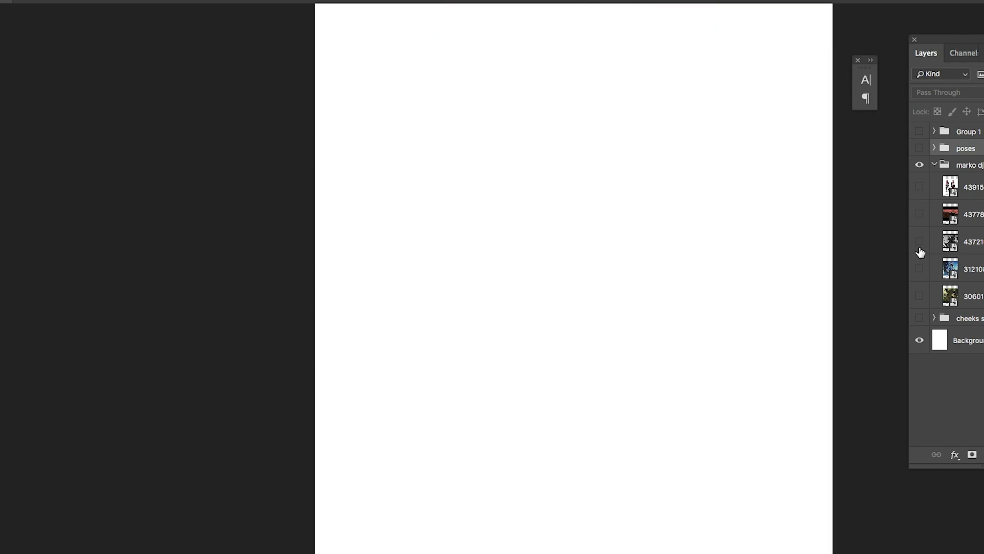
{"action": "left_click", "coordinate": [918, 246]}
{"action": "left_click", "coordinate": [918, 243]}
{"action": "left_click", "coordinate": [919, 268]}
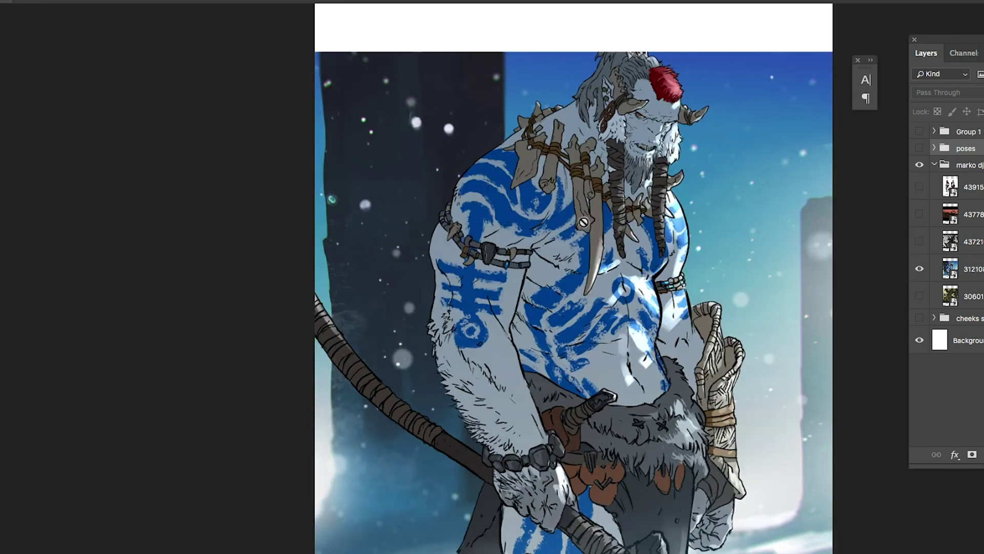
{"action": "scroll", "coordinate": [554, 172], "scroll_direction": "up", "scroll_amount": 2}
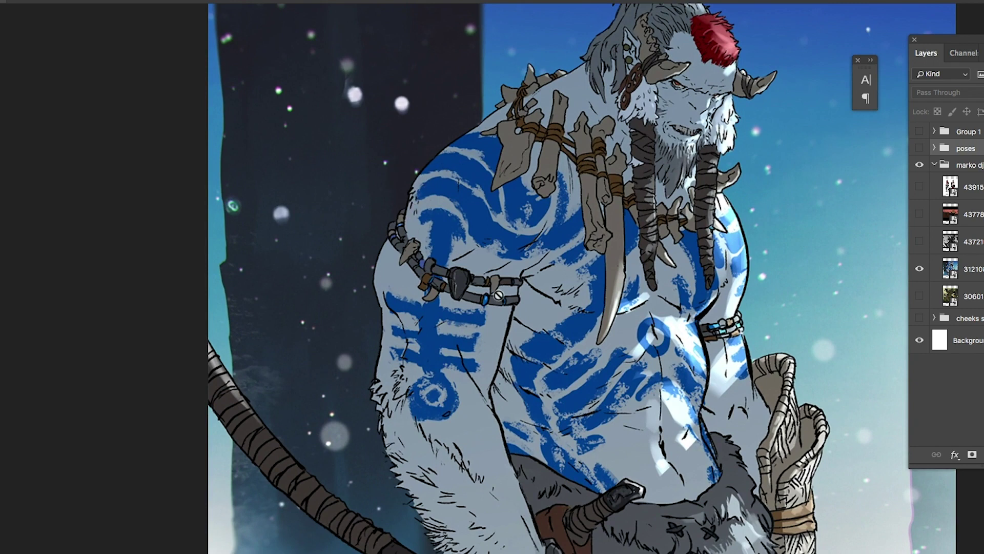
{"action": "scroll", "coordinate": [779, 328], "scroll_direction": "up", "scroll_amount": 2}
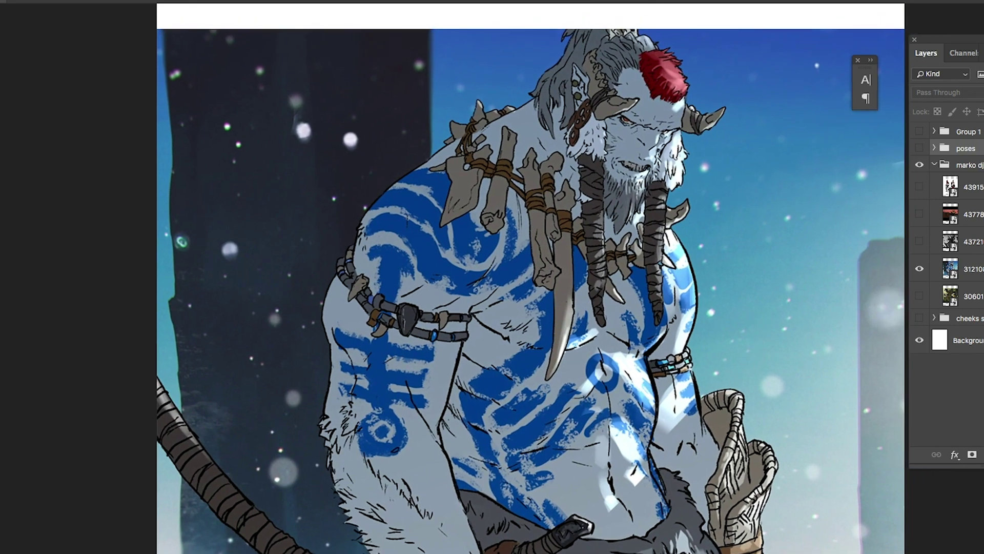
- Add a blank drawing layer above the horned giant artwork and fade the artwork by lowering its opacity
{"action": "left_click", "coordinate": [973, 276]}
{"action": "key", "text": "ctrl+shift+alt+n"}
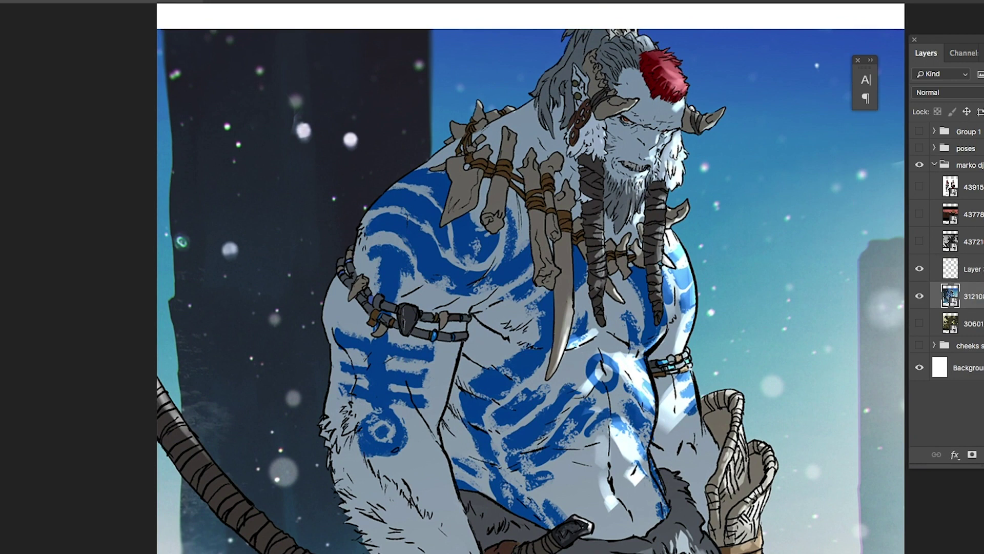
{"action": "left_click_drag", "start_coordinate": [979, 97], "coordinate": [968, 98]}
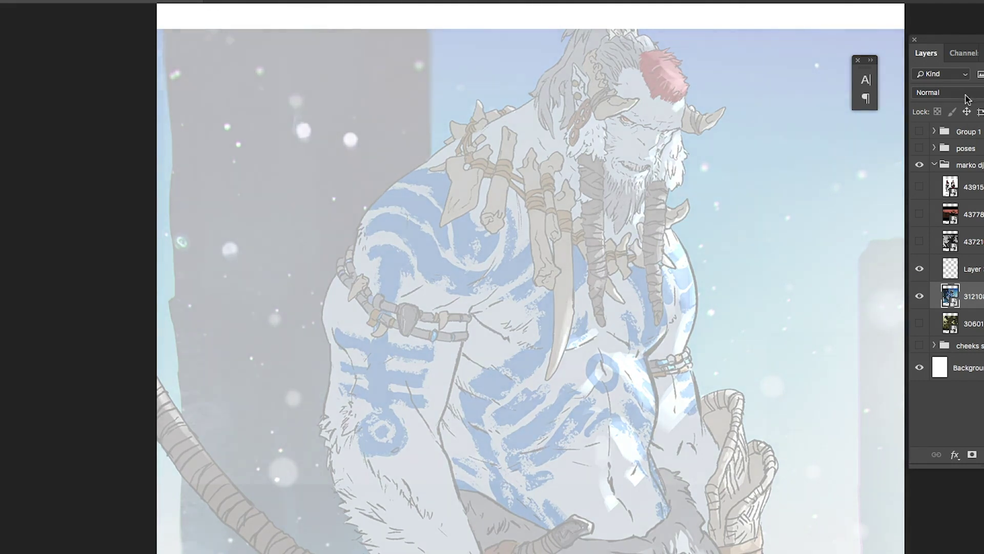
{"action": "left_click", "coordinate": [961, 279]}
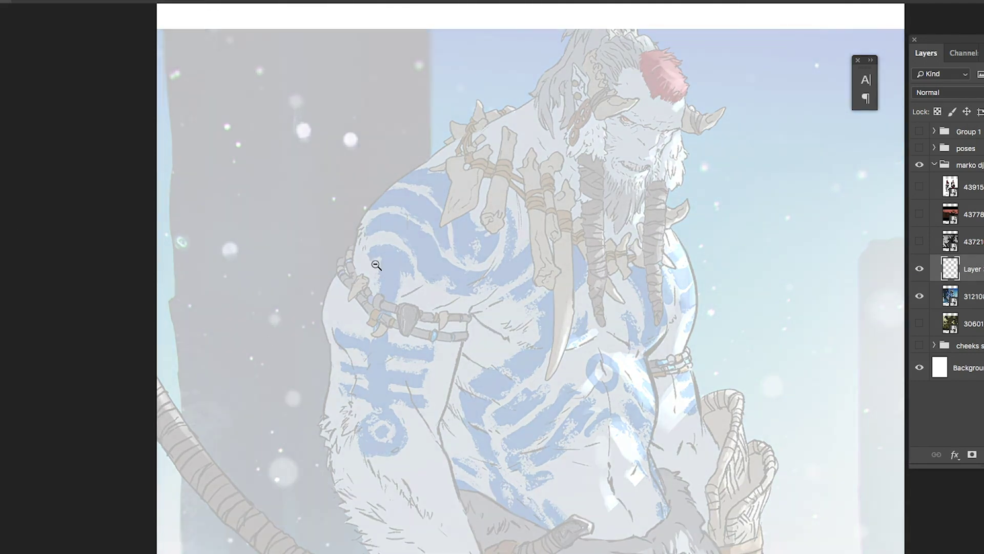
- Outline the giant's near shoulder as one large rounded cap reaching from the upper arm to the chest
{"action": "scroll", "coordinate": [379, 218], "scroll_direction": "up", "scroll_amount": 3}
{"action": "mouse_move", "coordinate": [348, 232]}
{"action": "left_mouse_down"}
{"action": "mouse_move", "coordinate": [345, 332]}
{"action": "mouse_move", "coordinate": [341, 309]}
{"action": "mouse_move", "coordinate": [385, 385]}
{"action": "mouse_move", "coordinate": [455, 367]}
{"action": "mouse_move", "coordinate": [344, 261]}
{"action": "mouse_move", "coordinate": [341, 313]}
{"action": "mouse_move", "coordinate": [354, 211]}
{"action": "mouse_move", "coordinate": [426, 151]}
{"action": "mouse_move", "coordinate": [470, 149]}
{"action": "mouse_move", "coordinate": [474, 135]}
{"action": "mouse_move", "coordinate": [556, 188]}
{"action": "left_mouse_up"}
{"action": "key", "text": "ctrl+z"}
{"action": "mouse_move", "coordinate": [474, 134]}
{"action": "left_mouse_down"}
{"action": "mouse_move", "coordinate": [562, 180]}
{"action": "mouse_move", "coordinate": [583, 210]}
{"action": "mouse_move", "coordinate": [539, 314]}
{"action": "mouse_move", "coordinate": [618, 217]}
{"action": "left_mouse_up"}
- Outline the giant's upper arm below the shoulder cap as an angular block and divide it into muscle sections with inner lines
{"action": "mouse_move", "coordinate": [420, 169]}
{"action": "left_mouse_down"}
{"action": "mouse_move", "coordinate": [376, 343]}
{"action": "mouse_move", "coordinate": [382, 441]}
{"action": "mouse_move", "coordinate": [547, 454]}
{"action": "left_mouse_up"}
{"action": "mouse_move", "coordinate": [600, 240]}
{"action": "left_mouse_down"}
{"action": "mouse_move", "coordinate": [618, 308]}
{"action": "mouse_move", "coordinate": [587, 289]}
{"action": "mouse_move", "coordinate": [574, 379]}
{"action": "mouse_move", "coordinate": [547, 454]}
{"action": "left_mouse_up"}
{"action": "key", "text": "ctrl+z"}
{"action": "mouse_move", "coordinate": [373, 279]}
{"action": "left_mouse_down"}
{"action": "mouse_move", "coordinate": [422, 352]}
{"action": "mouse_move", "coordinate": [444, 296]}
{"action": "left_mouse_up"}
{"action": "left_click_drag", "start_coordinate": [381, 297], "coordinate": [384, 392]}
{"action": "left_click_drag", "start_coordinate": [420, 359], "coordinate": [438, 428]}
{"action": "mouse_move", "coordinate": [486, 288]}
{"action": "left_mouse_down"}
{"action": "mouse_move", "coordinate": [519, 419]}
{"action": "mouse_move", "coordinate": [437, 421]}
{"action": "left_mouse_up"}
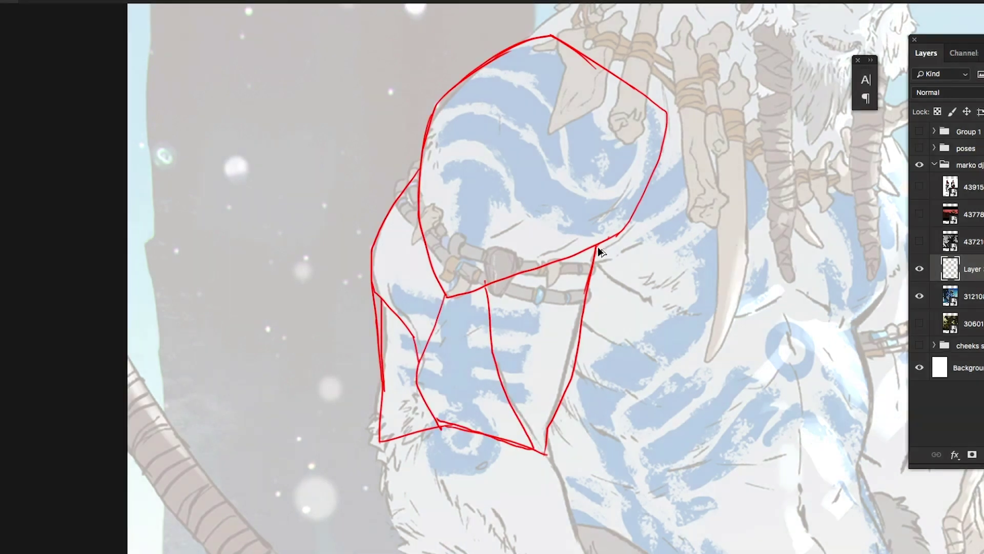
- On the faded two-character sheet, outline the masked warrior's torso and pelvis with a centre line, and draw an inverted triangle over a tapered box beside him
{"action": "key", "text": "ctrl+minus"}
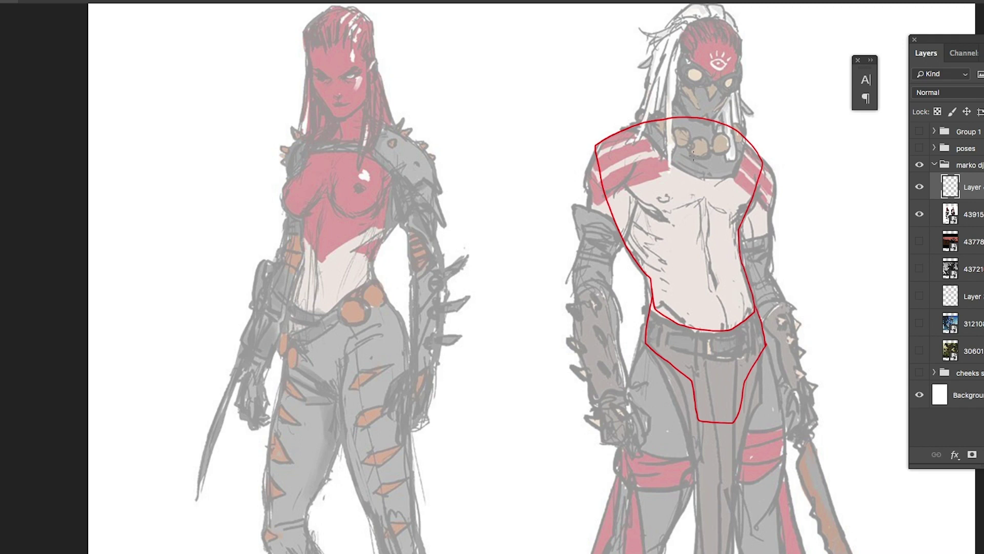
{"action": "left_click_drag", "start_coordinate": [691, 121], "coordinate": [725, 369]}
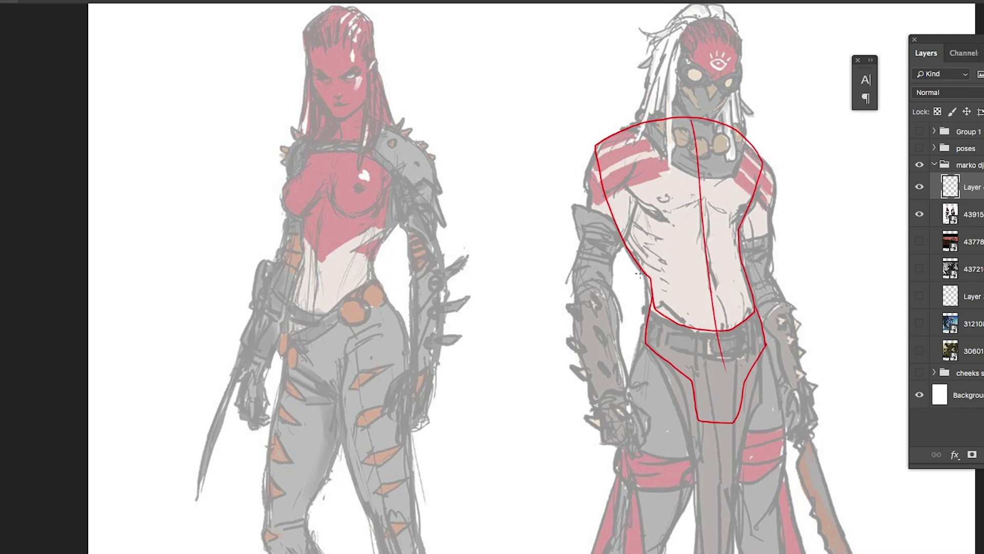
{"action": "left_click_drag", "start_coordinate": [639, 273], "coordinate": [537, 281]}
{"action": "mouse_move", "coordinate": [745, 88]}
{"action": "left_mouse_down"}
{"action": "mouse_move", "coordinate": [753, 174]}
{"action": "mouse_move", "coordinate": [794, 171]}
{"action": "mouse_move", "coordinate": [794, 92]}
{"action": "mouse_move", "coordinate": [739, 91]}
{"action": "mouse_move", "coordinate": [813, 94]}
{"action": "mouse_move", "coordinate": [794, 140]}
{"action": "left_mouse_up"}
{"action": "mouse_move", "coordinate": [730, 91]}
{"action": "left_mouse_down"}
{"action": "mouse_move", "coordinate": [779, 156]}
{"action": "mouse_move", "coordinate": [803, 129]}
{"action": "left_mouse_up"}
{"action": "left_click_drag", "start_coordinate": [710, 129], "coordinate": [734, 122]}
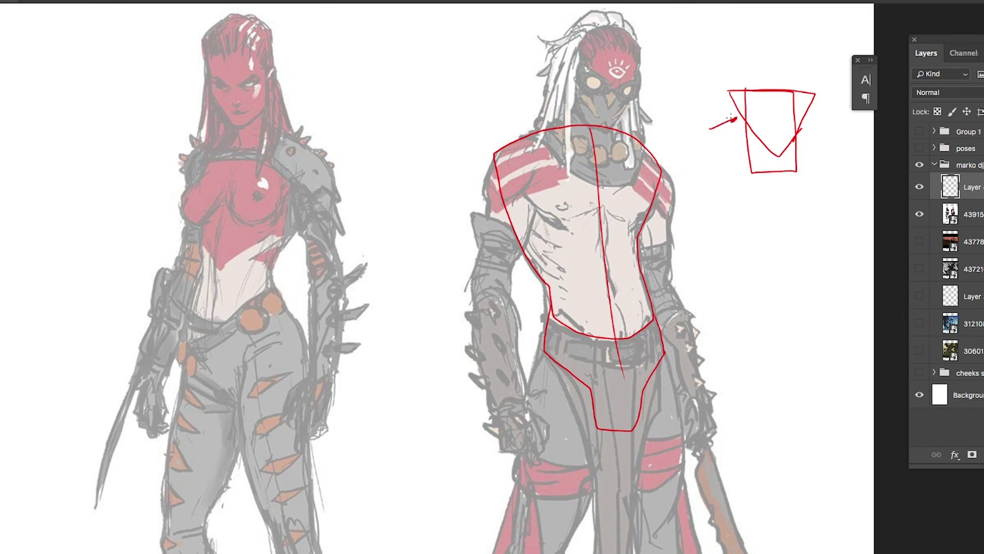
- Draw a red pointer line to the side of the torso on the back-view photo, and return to the two-character sheet's drawing layer
{"action": "left_click", "coordinate": [934, 165]}
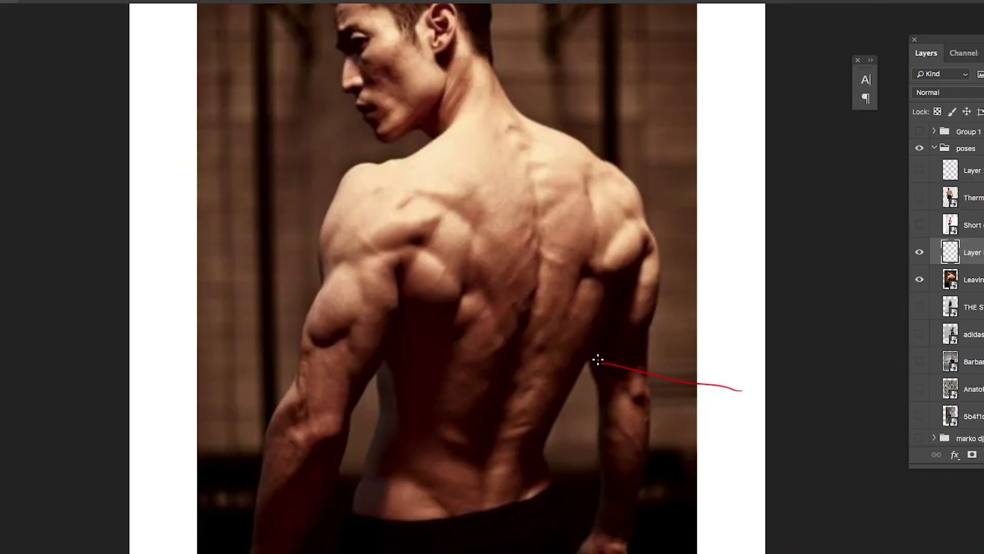
{"action": "left_click_drag", "start_coordinate": [599, 360], "coordinate": [607, 364]}
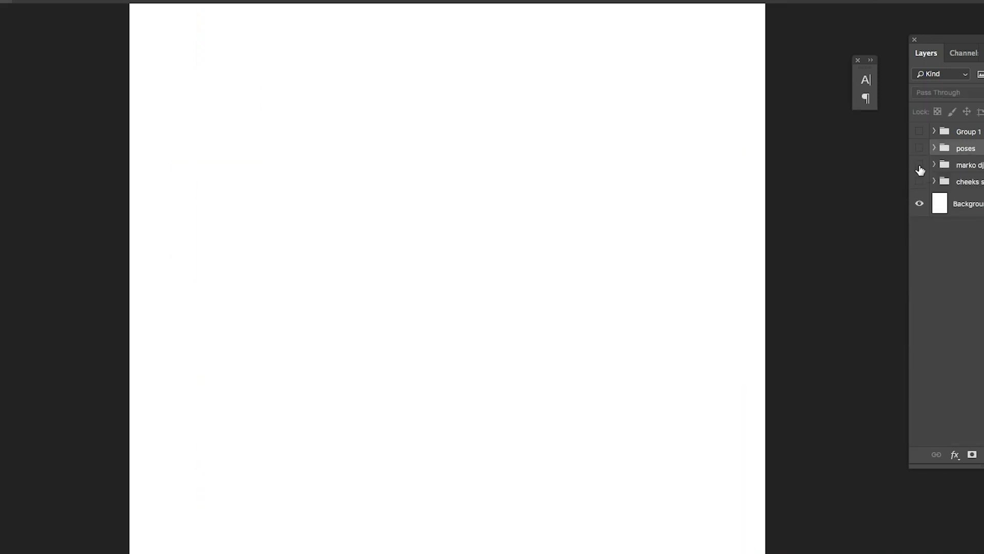
{"action": "left_click", "coordinate": [920, 165]}
{"action": "left_click", "coordinate": [934, 164]}
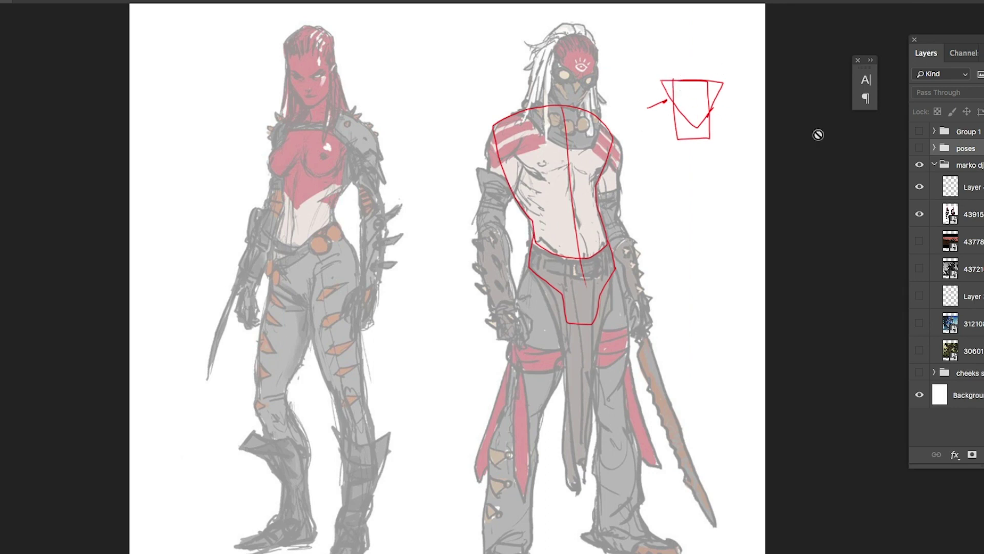
{"action": "left_click", "coordinate": [971, 188]}
{"action": "left_click", "coordinate": [692, 85]}
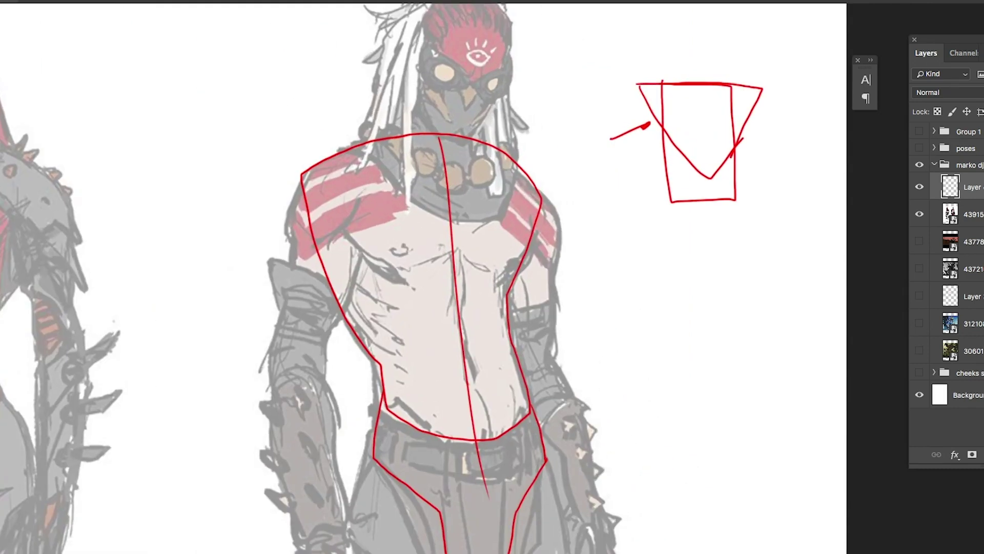
{"action": "left_click_drag", "start_coordinate": [667, 204], "coordinate": [668, 224]}
{"action": "mouse_move", "coordinate": [689, 236]}
{"action": "left_mouse_down"}
{"action": "mouse_move", "coordinate": [724, 260]}
{"action": "mouse_move", "coordinate": [726, 238]}
{"action": "left_mouse_up"}
{"action": "mouse_move", "coordinate": [667, 204]}
{"action": "left_mouse_down"}
{"action": "mouse_move", "coordinate": [738, 202]}
{"action": "mouse_move", "coordinate": [745, 229]}
{"action": "mouse_move", "coordinate": [727, 237]}
{"action": "mouse_move", "coordinate": [726, 251]}
{"action": "left_mouse_up"}
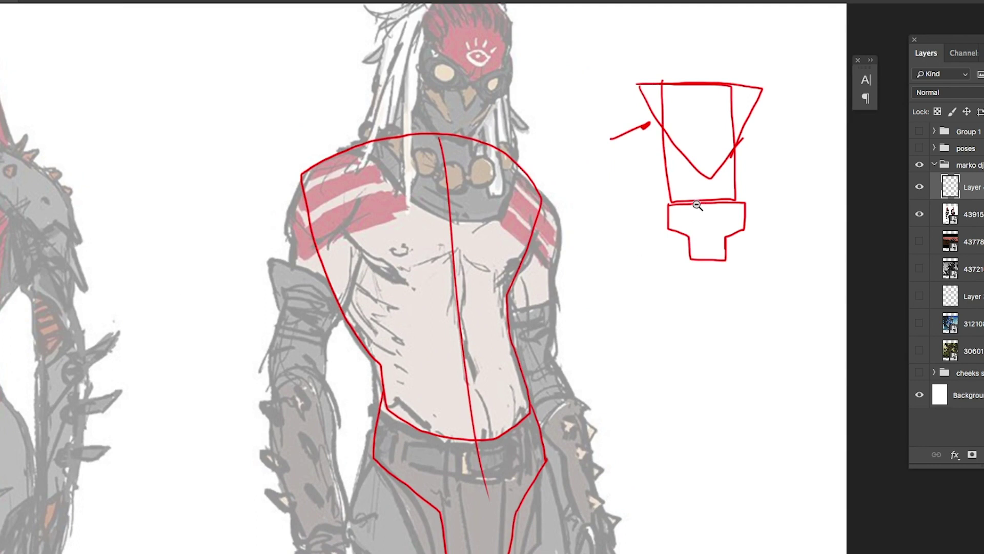
{"action": "scroll", "coordinate": [703, 203], "scroll_direction": "down", "scroll_amount": 1}
{"action": "mouse_move", "coordinate": [668, 228]}
{"action": "left_mouse_down"}
{"action": "mouse_move", "coordinate": [661, 283]}
{"action": "mouse_move", "coordinate": [676, 357]}
{"action": "mouse_move", "coordinate": [690, 364]}
{"action": "mouse_move", "coordinate": [700, 351]}
{"action": "mouse_move", "coordinate": [704, 260]}
{"action": "mouse_move", "coordinate": [731, 359]}
{"action": "mouse_move", "coordinate": [746, 361]}
{"action": "mouse_move", "coordinate": [756, 301]}
{"action": "left_mouse_up"}
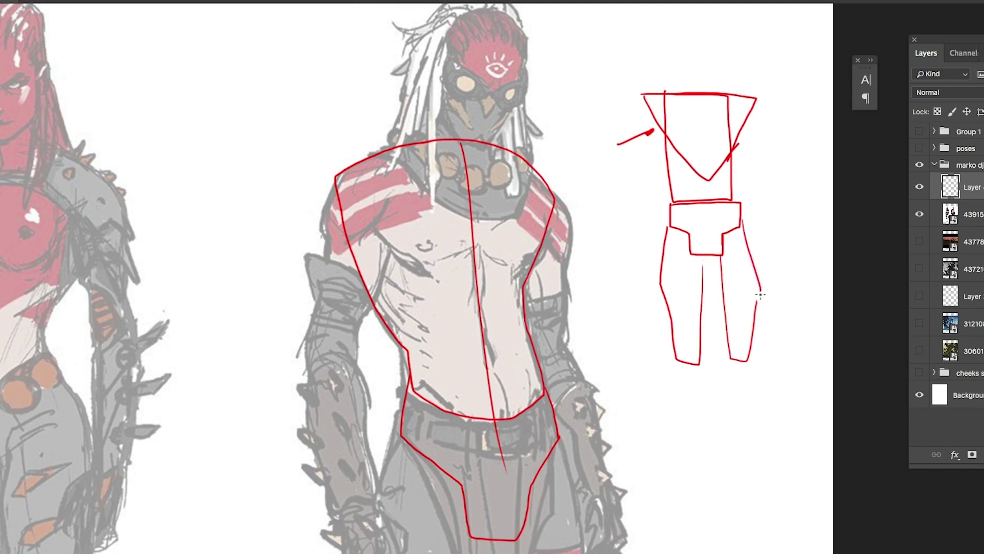
{"action": "key", "text": "super+z"}
{"action": "key", "text": "super+z"}
{"action": "key", "text": "super+z"}
{"action": "key", "text": "super+z"}
- Draw a small pelvis box beneath the torso diagram with two inward-slanting lines forming a wedge inside it
{"action": "mouse_move", "coordinate": [671, 204]}
{"action": "left_mouse_down"}
{"action": "mouse_move", "coordinate": [679, 244]}
{"action": "mouse_move", "coordinate": [694, 247]}
{"action": "mouse_move", "coordinate": [734, 207]}
{"action": "left_mouse_up"}
{"action": "left_click_drag", "start_coordinate": [673, 204], "coordinate": [735, 203]}
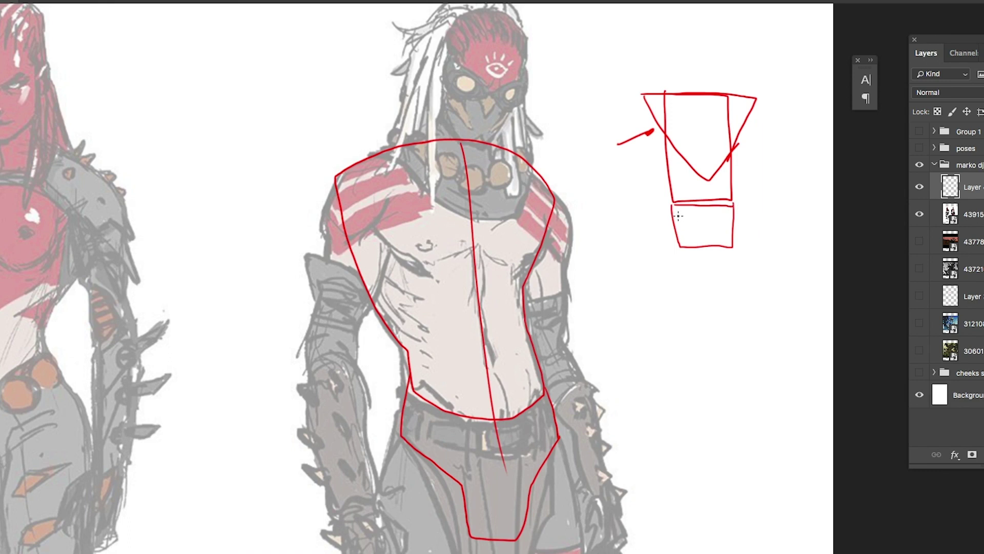
{"action": "mouse_move", "coordinate": [673, 206]}
{"action": "left_mouse_down"}
{"action": "mouse_move", "coordinate": [694, 244]}
{"action": "mouse_move", "coordinate": [721, 246]}
{"action": "left_mouse_up"}
{"action": "key", "text": "super+z"}
{"action": "key", "text": "super+z"}
{"action": "left_click_drag", "start_coordinate": [674, 207], "coordinate": [698, 242]}
{"action": "left_click_drag", "start_coordinate": [732, 206], "coordinate": [703, 245]}
{"action": "key", "text": "super+0"}
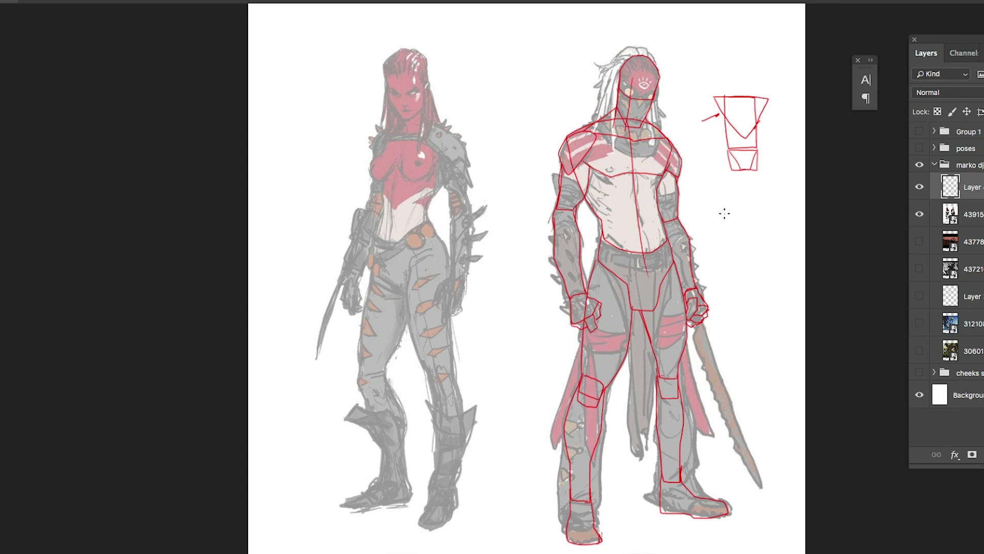
- Draw two angular limb blocks beside the warrior, a short one with a bulging outer side and a longer tapered one below
{"action": "mouse_move", "coordinate": [721, 194]}
{"action": "left_mouse_down"}
{"action": "mouse_move", "coordinate": [724, 232]}
{"action": "mouse_move", "coordinate": [725, 191]}
{"action": "mouse_move", "coordinate": [743, 193]}
{"action": "mouse_move", "coordinate": [750, 226]}
{"action": "mouse_move", "coordinate": [737, 259]}
{"action": "mouse_move", "coordinate": [725, 236]}
{"action": "mouse_move", "coordinate": [742, 251]}
{"action": "left_mouse_up"}
{"action": "mouse_move", "coordinate": [755, 277]}
{"action": "left_mouse_down"}
{"action": "mouse_move", "coordinate": [743, 280]}
{"action": "mouse_move", "coordinate": [738, 320]}
{"action": "mouse_move", "coordinate": [746, 358]}
{"action": "mouse_move", "coordinate": [765, 363]}
{"action": "mouse_move", "coordinate": [772, 296]}
{"action": "mouse_move", "coordinate": [760, 364]}
{"action": "left_mouse_up"}
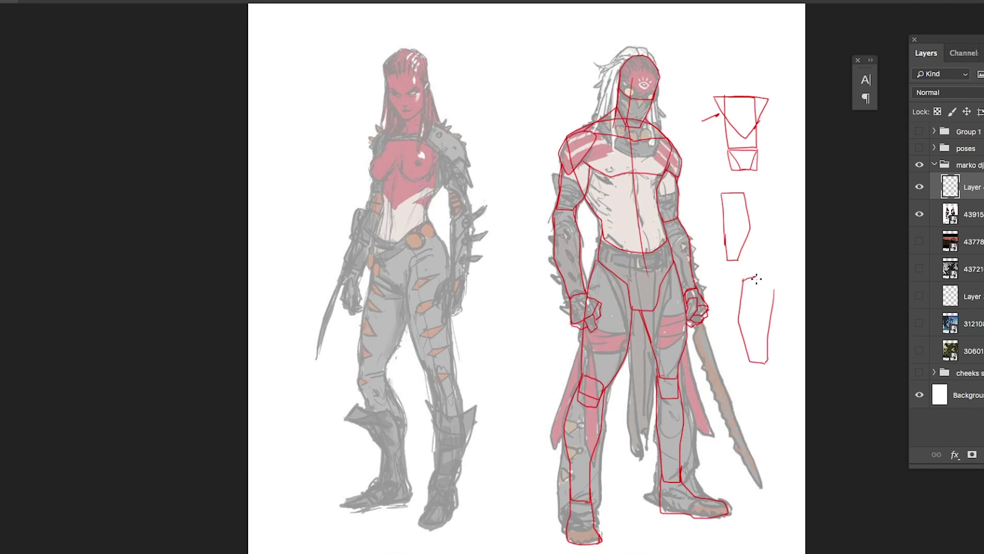
{"action": "mouse_move", "coordinate": [742, 280]}
{"action": "left_mouse_down"}
{"action": "mouse_move", "coordinate": [763, 275]}
{"action": "mouse_move", "coordinate": [773, 296]}
{"action": "left_mouse_up"}
{"action": "mouse_move", "coordinate": [751, 359]}
{"action": "left_mouse_down"}
{"action": "mouse_move", "coordinate": [754, 377]}
{"action": "mouse_move", "coordinate": [768, 358]}
{"action": "left_mouse_up"}
- Extend the longer block into a jointed limb with a small joint box, a tapered lower segment and diagonal lines across both segments
{"action": "mouse_move", "coordinate": [739, 321]}
{"action": "left_mouse_down"}
{"action": "mouse_move", "coordinate": [770, 369]}
{"action": "mouse_move", "coordinate": [751, 399]}
{"action": "mouse_move", "coordinate": [777, 437]}
{"action": "left_mouse_up"}
{"action": "mouse_move", "coordinate": [753, 369]}
{"action": "left_mouse_down"}
{"action": "mouse_move", "coordinate": [749, 401]}
{"action": "mouse_move", "coordinate": [771, 444]}
{"action": "left_mouse_up"}
{"action": "left_click_drag", "start_coordinate": [768, 353], "coordinate": [774, 444]}
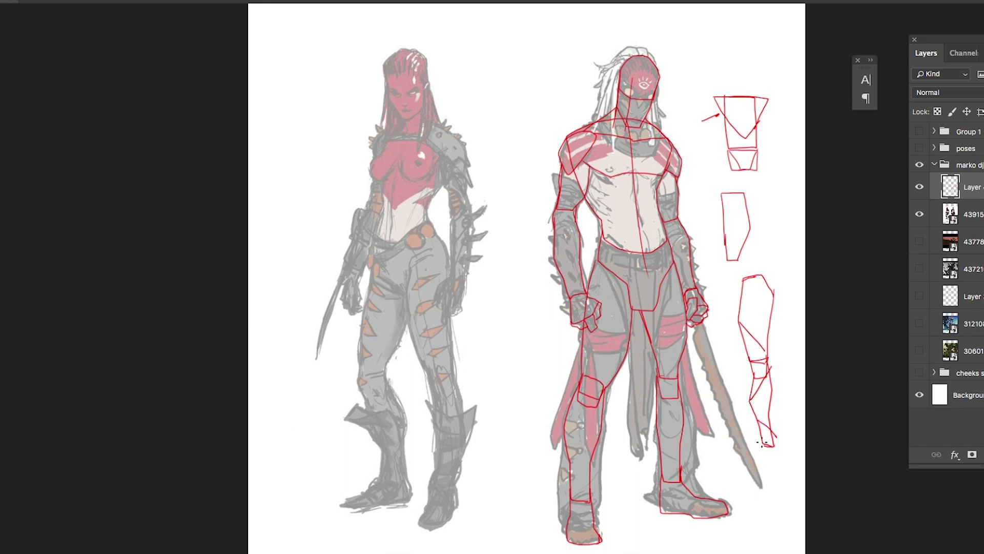
{"action": "mouse_move", "coordinate": [760, 183]}
{"action": "left_mouse_down"}
{"action": "mouse_move", "coordinate": [781, 209]}
{"action": "mouse_move", "coordinate": [762, 242]}
{"action": "mouse_move", "coordinate": [781, 267]}
{"action": "left_mouse_up"}
{"action": "left_click", "coordinate": [763, 243]}
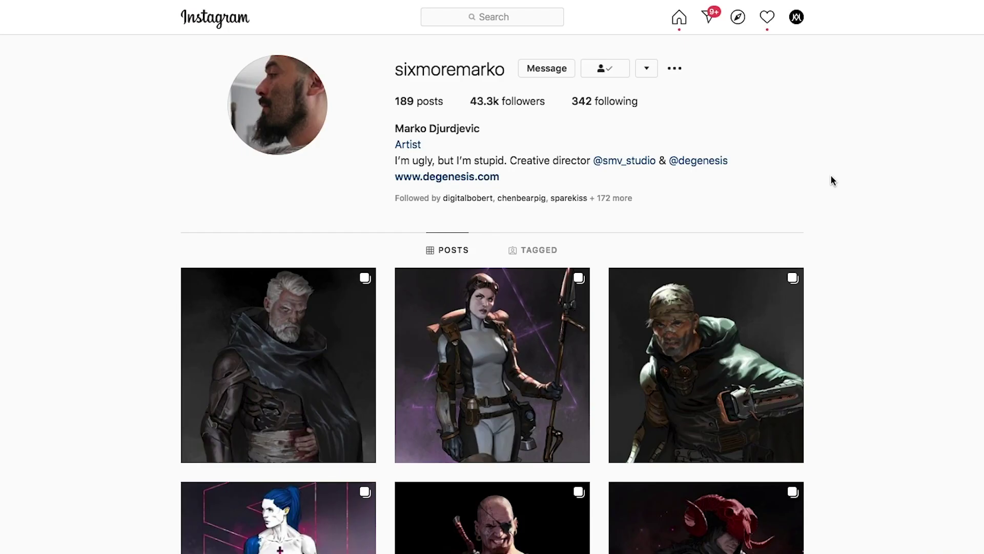
- Browse the posts on the artist's Instagram profile and examine how the painted characters' anatomy is simplified
{"action": "scroll", "coordinate": [832, 179], "scroll_direction": "down", "scroll_amount": 3}
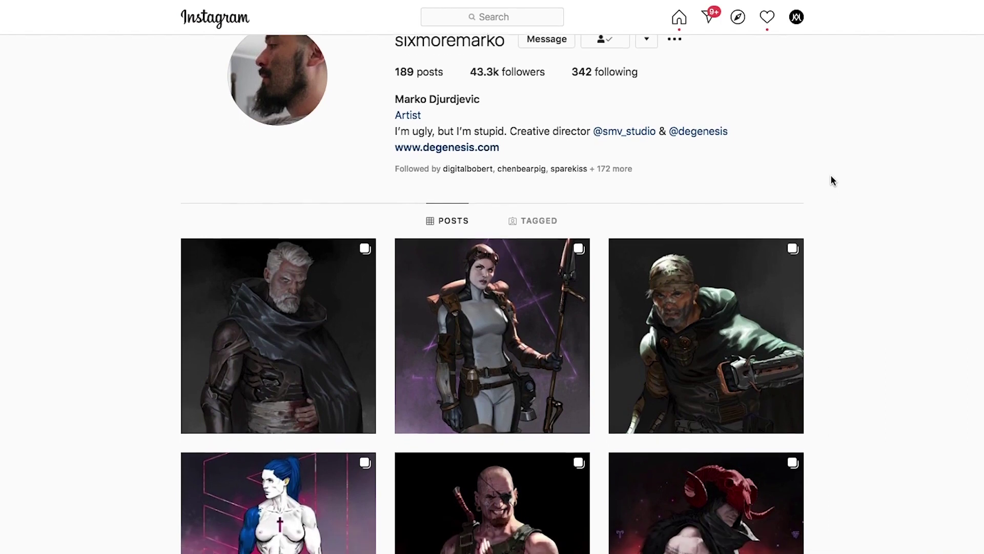
{"action": "scroll", "coordinate": [831, 180], "scroll_direction": "down", "scroll_amount": 3}
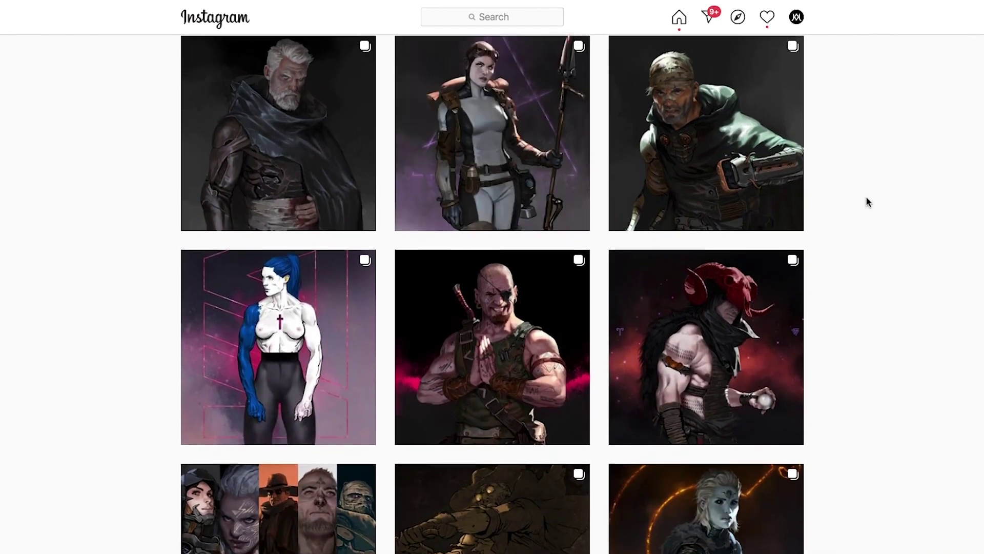
{"action": "scroll", "coordinate": [868, 200], "scroll_direction": "up", "scroll_amount": 1}
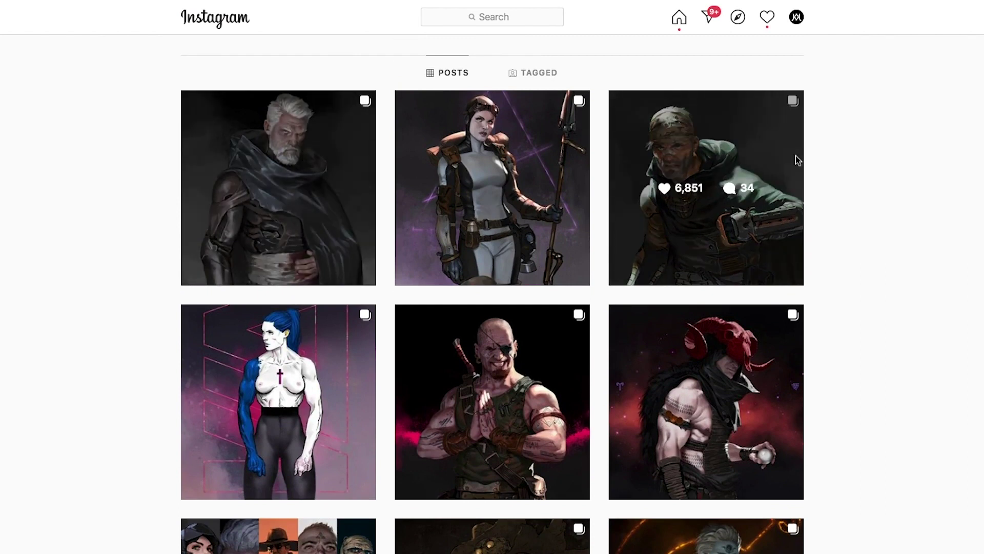
{"action": "scroll", "coordinate": [800, 155], "scroll_direction": "down", "scroll_amount": 4}
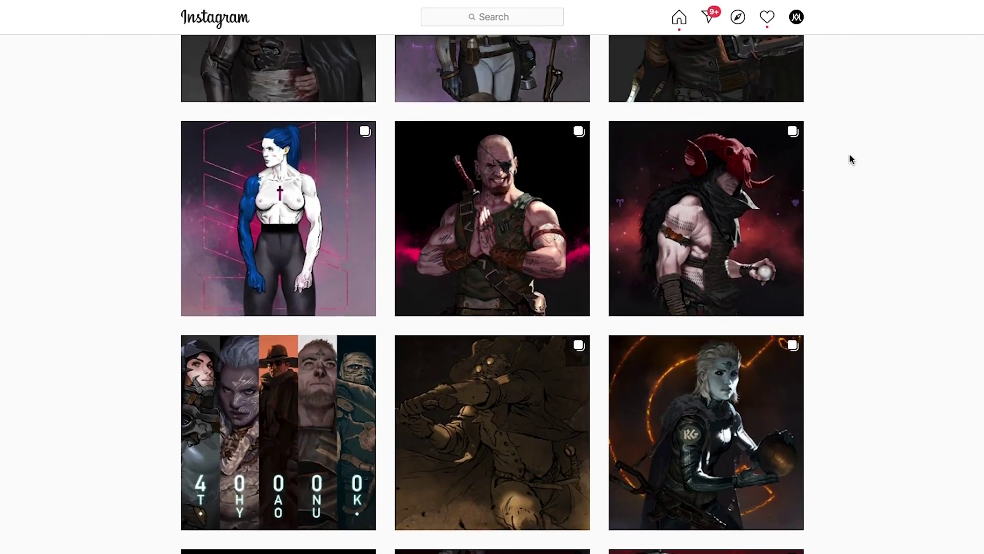
{"action": "scroll", "coordinate": [850, 155], "scroll_direction": "down", "scroll_amount": 2}
{"action": "scroll", "coordinate": [851, 159], "scroll_direction": "down", "scroll_amount": 2}
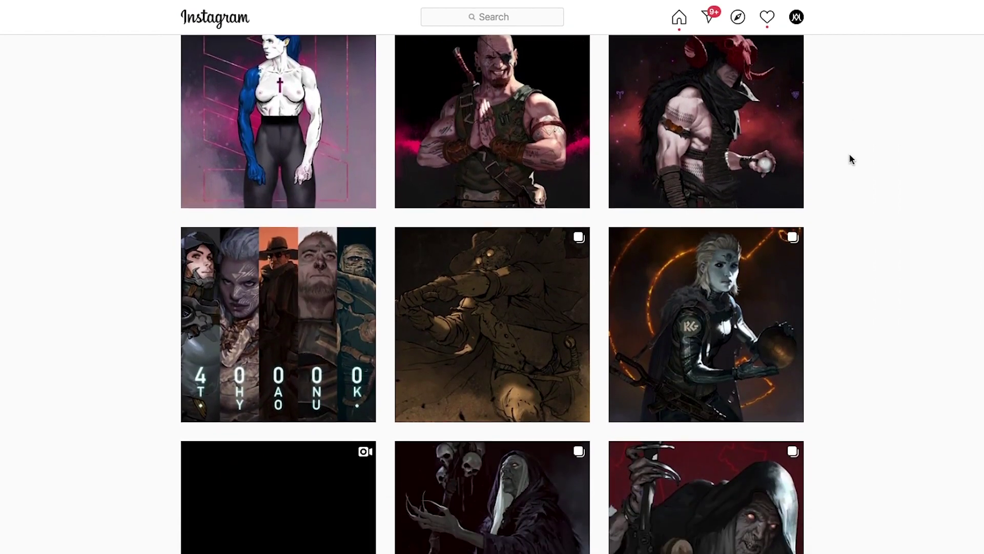
{"action": "scroll", "coordinate": [851, 159], "scroll_direction": "down", "scroll_amount": 5}
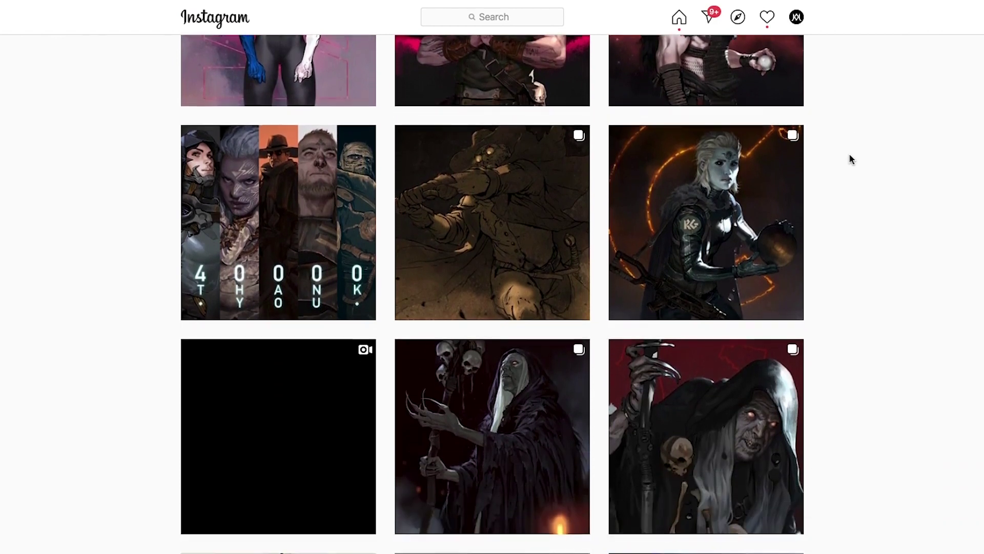
{"action": "scroll", "coordinate": [851, 159], "scroll_direction": "down", "scroll_amount": 4}
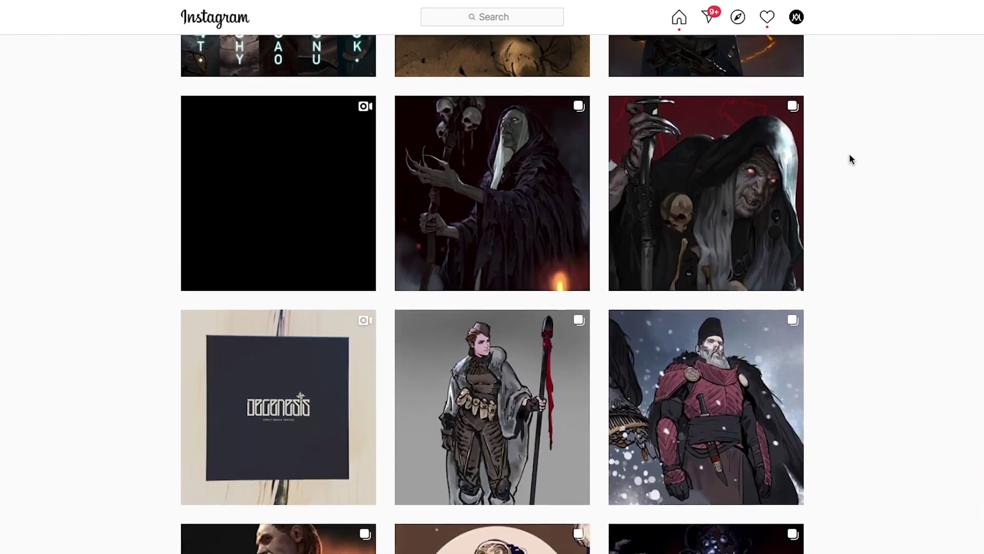
{"action": "scroll", "coordinate": [851, 159], "scroll_direction": "down", "scroll_amount": 3}
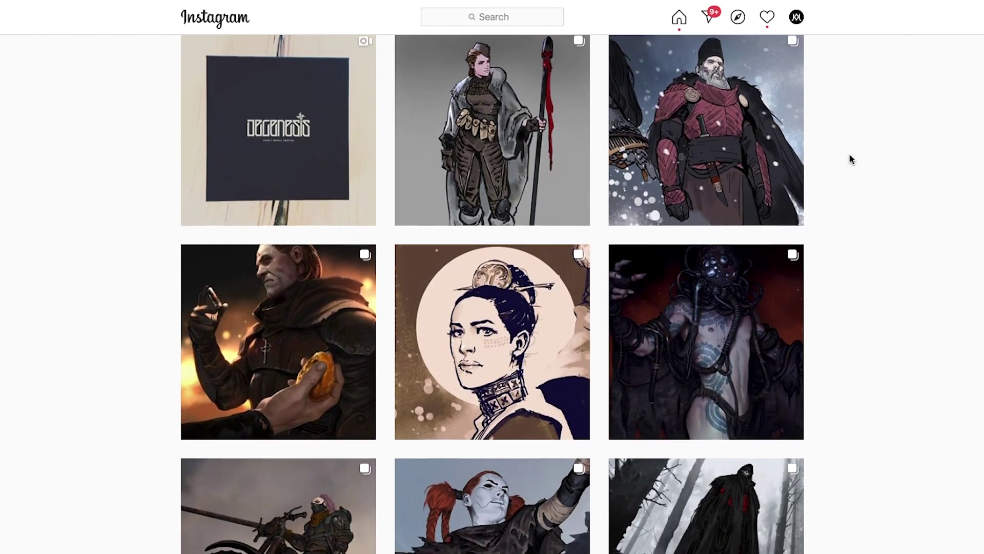
{"action": "scroll", "coordinate": [851, 159], "scroll_direction": "down", "scroll_amount": 2}
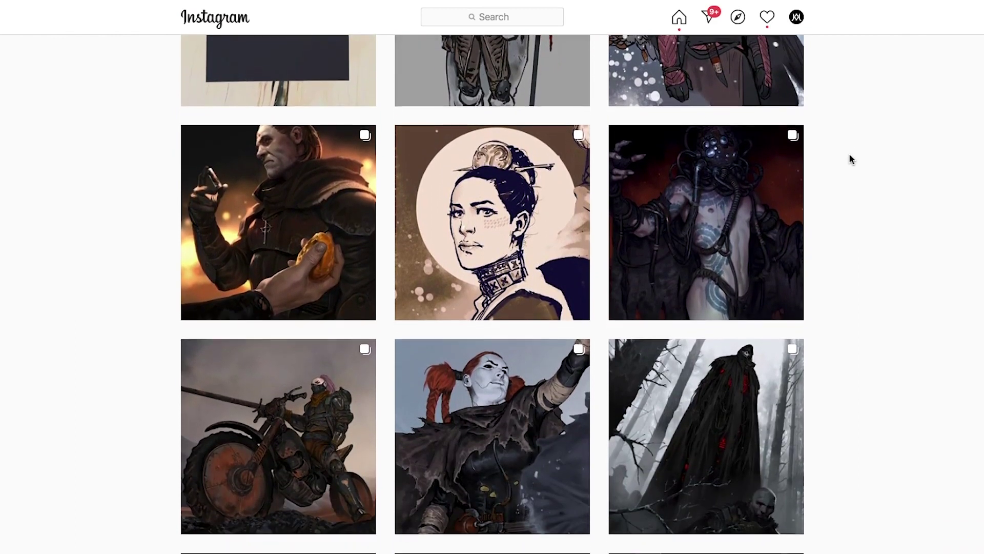
{"action": "scroll", "coordinate": [851, 159], "scroll_direction": "down", "scroll_amount": 2}
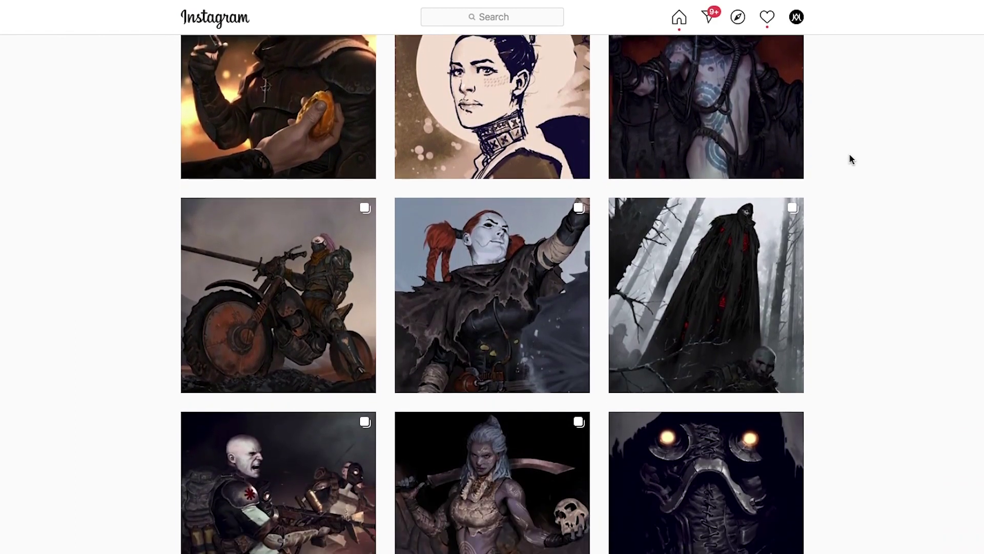
{"action": "scroll", "coordinate": [851, 159], "scroll_direction": "down", "scroll_amount": 2}
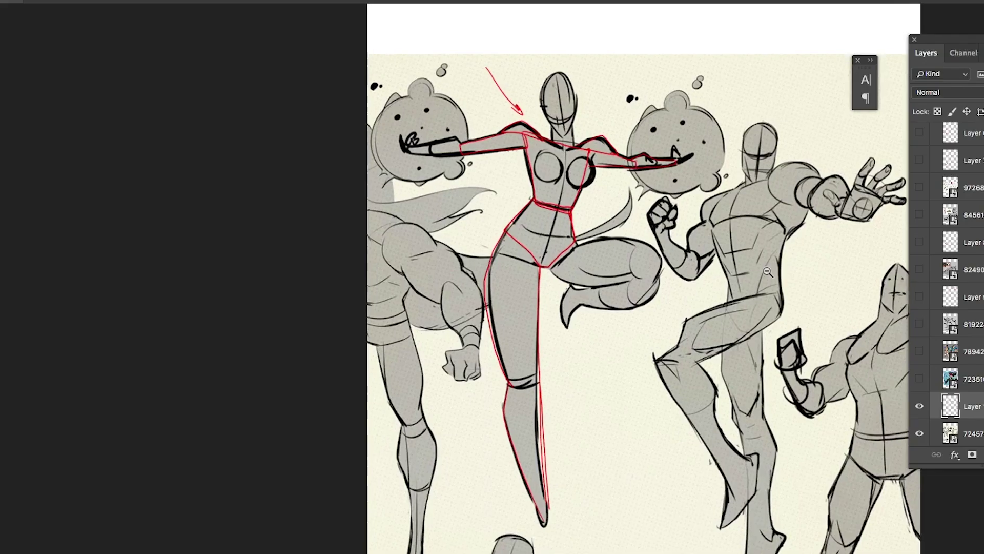
- Switch back to Photoshop, view the kicking woman's pose sheet up close and look over the neighbouring reference layers
{"action": "left_click", "coordinate": [768, 271]}
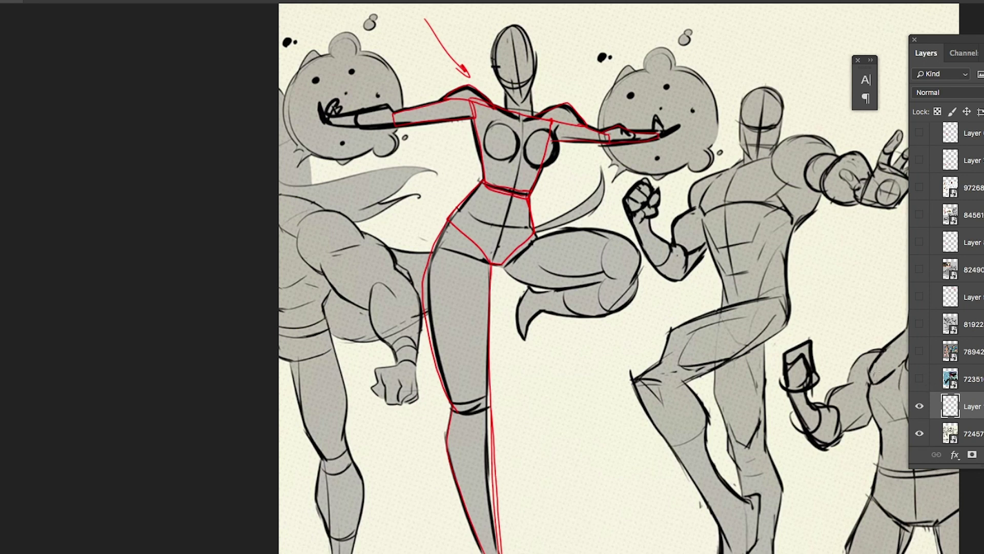
{"action": "scroll", "coordinate": [928, 387], "scroll_direction": "down", "scroll_amount": 1}
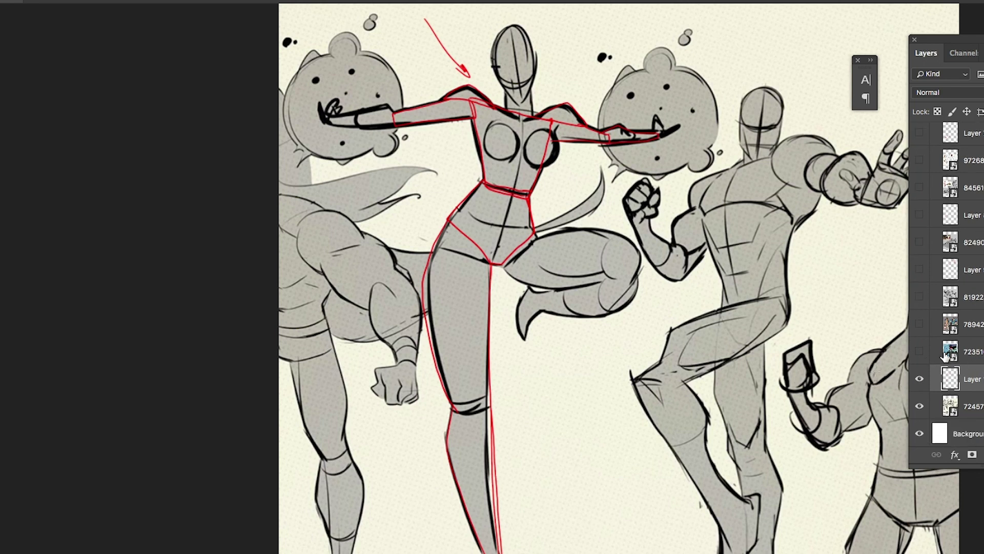